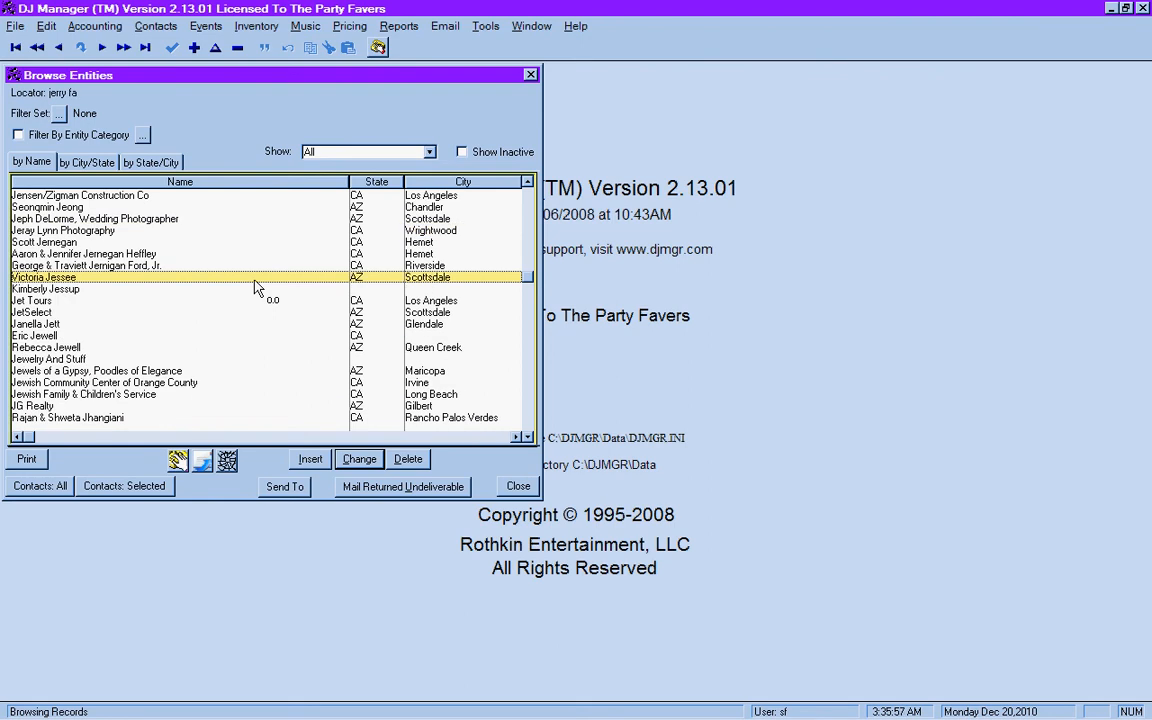
# Find the client entity by last name and open its family contact record for editing
pyautogui.write('faver')
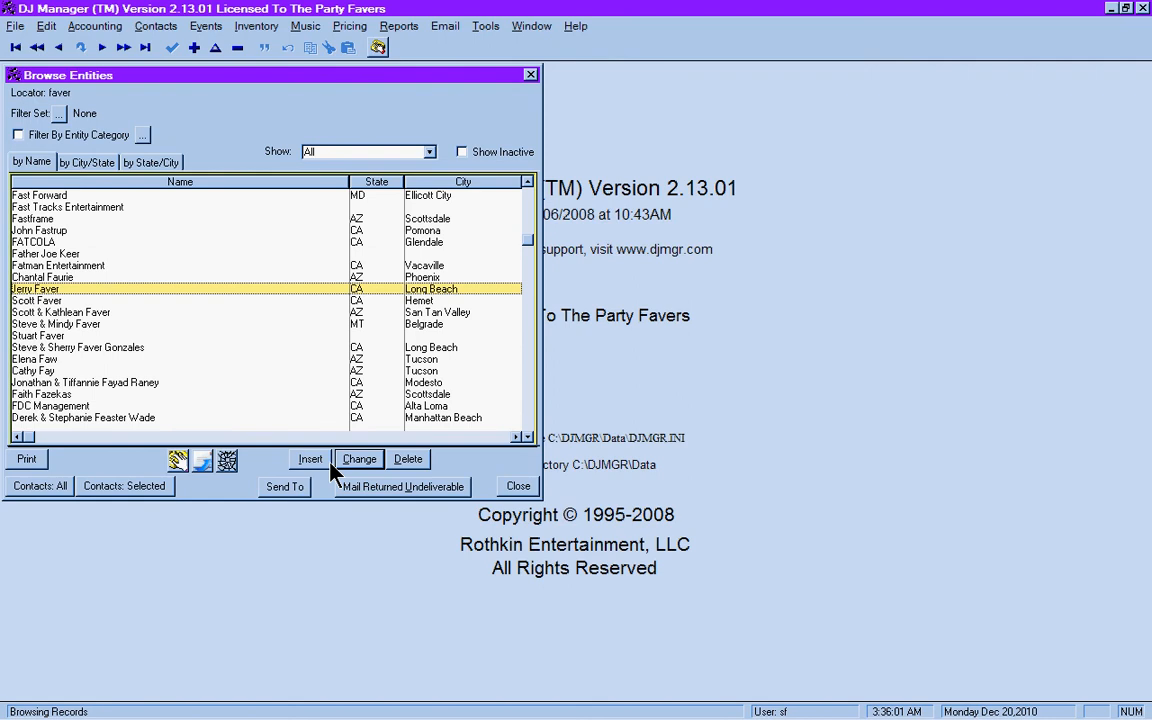
pyautogui.click(360, 462)
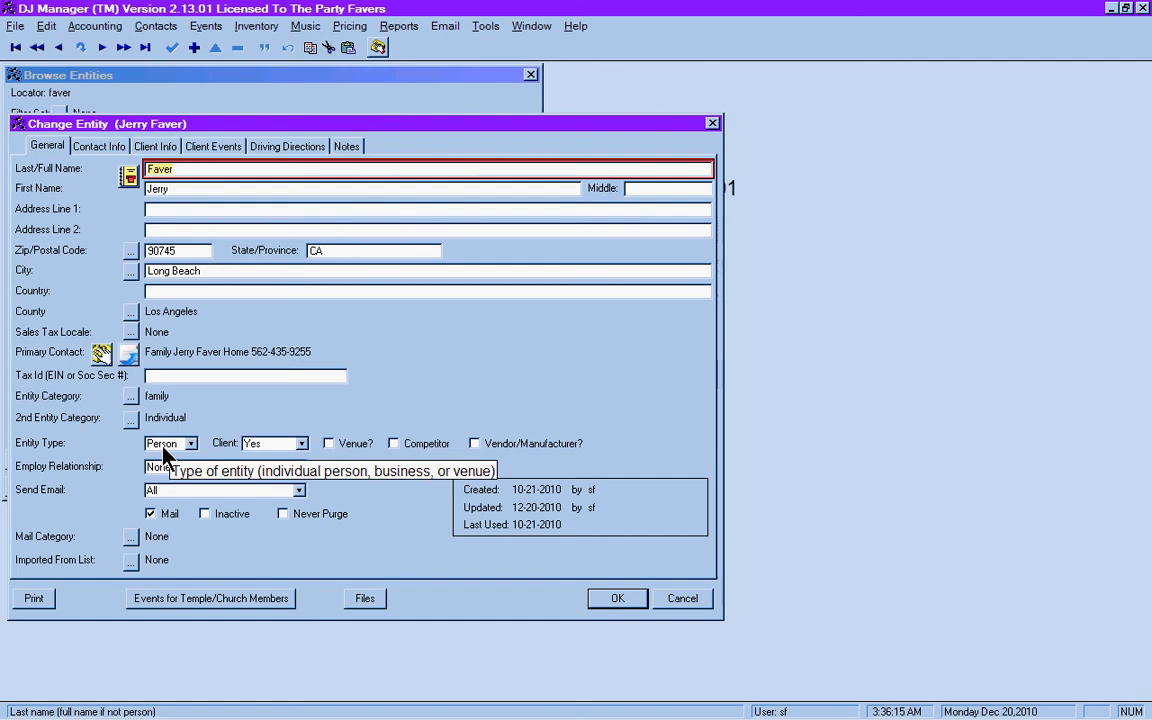
pyautogui.click(100, 146)
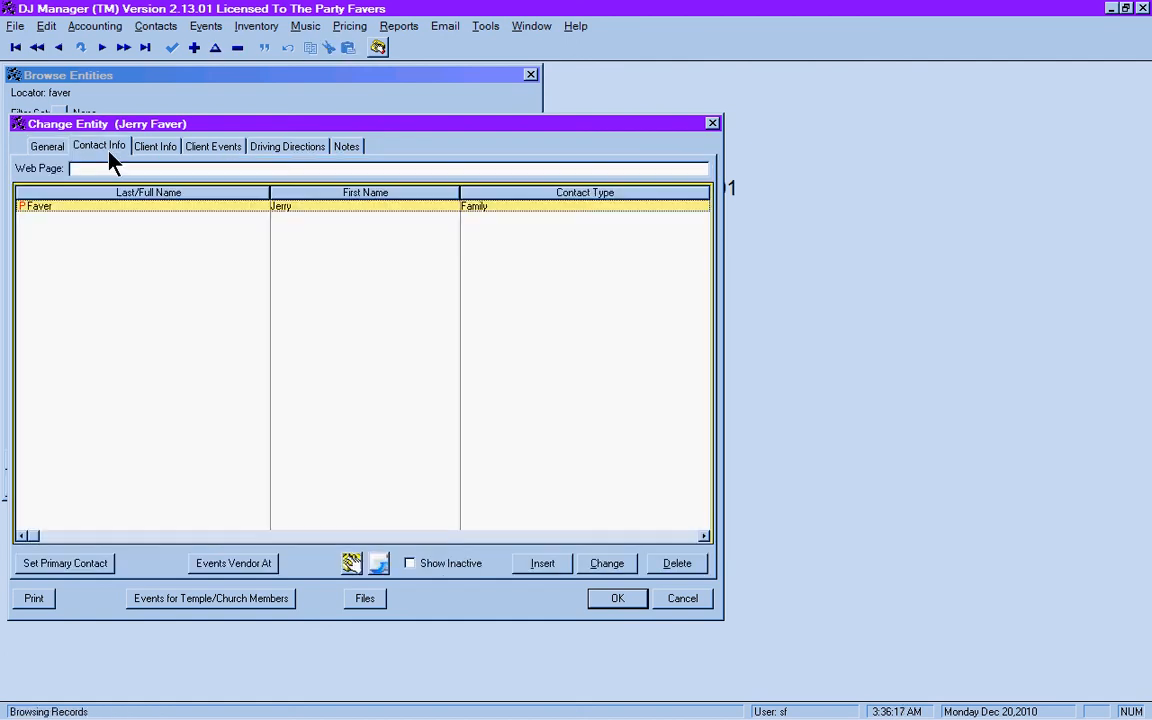
pyautogui.click(605, 566)
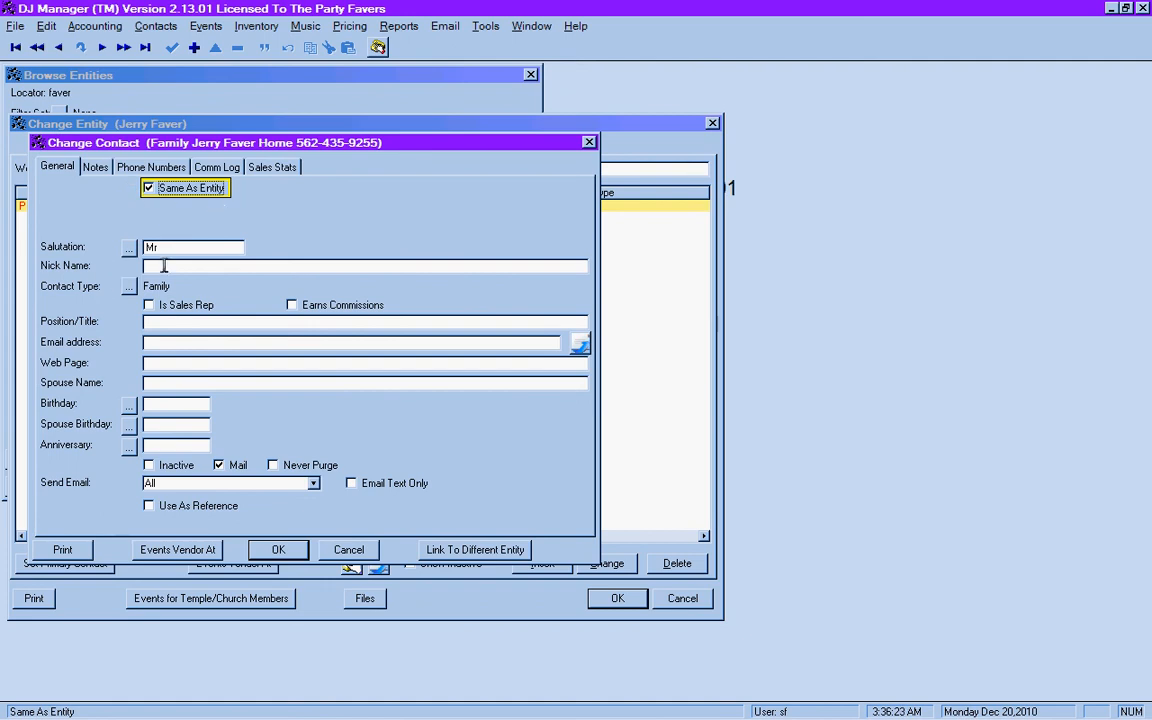
# Open the contact's home phone number for editing
pyautogui.moveTo(164, 265)
pyautogui.click(128, 168)
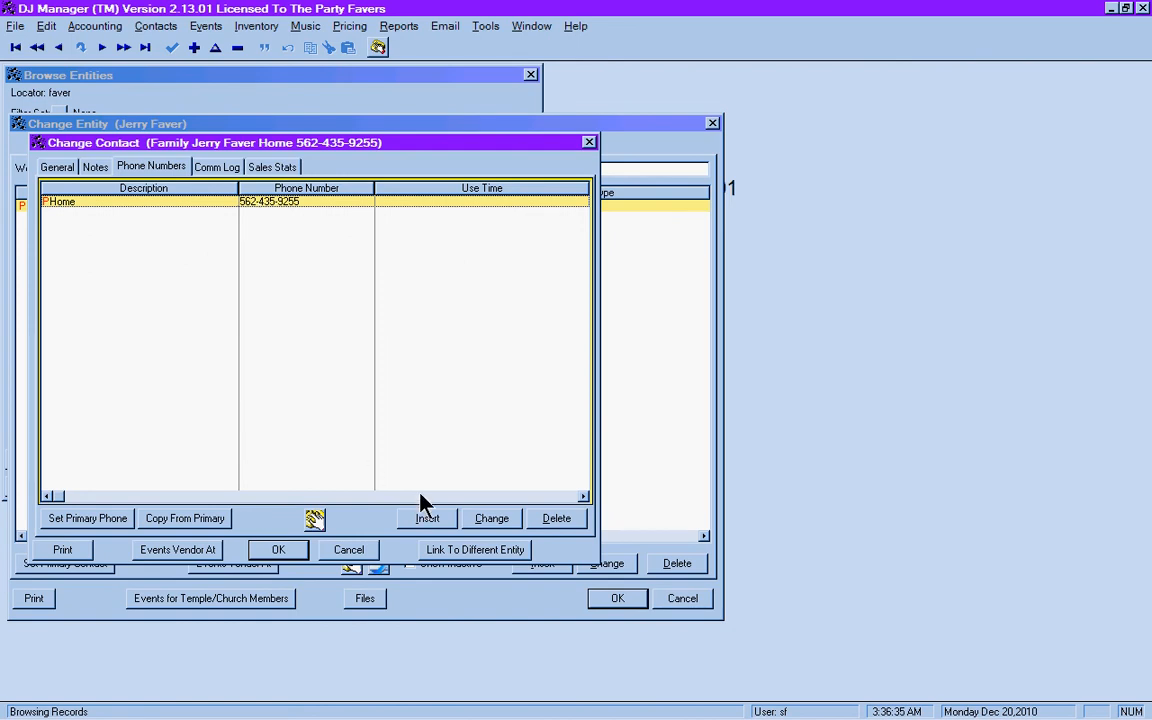
pyautogui.click(491, 518)
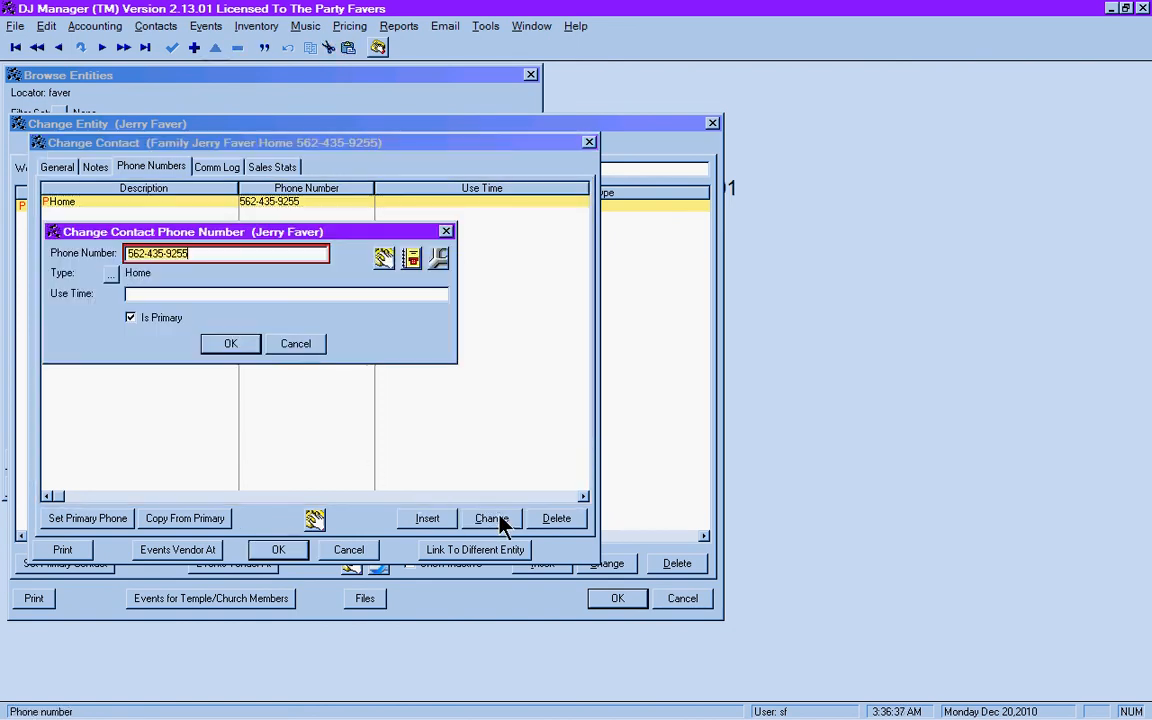
# Try long distance prefix 1 and outside line prefix 9 for dialing the contact, clear both, and cancel without dialing
pyautogui.click(384, 260)
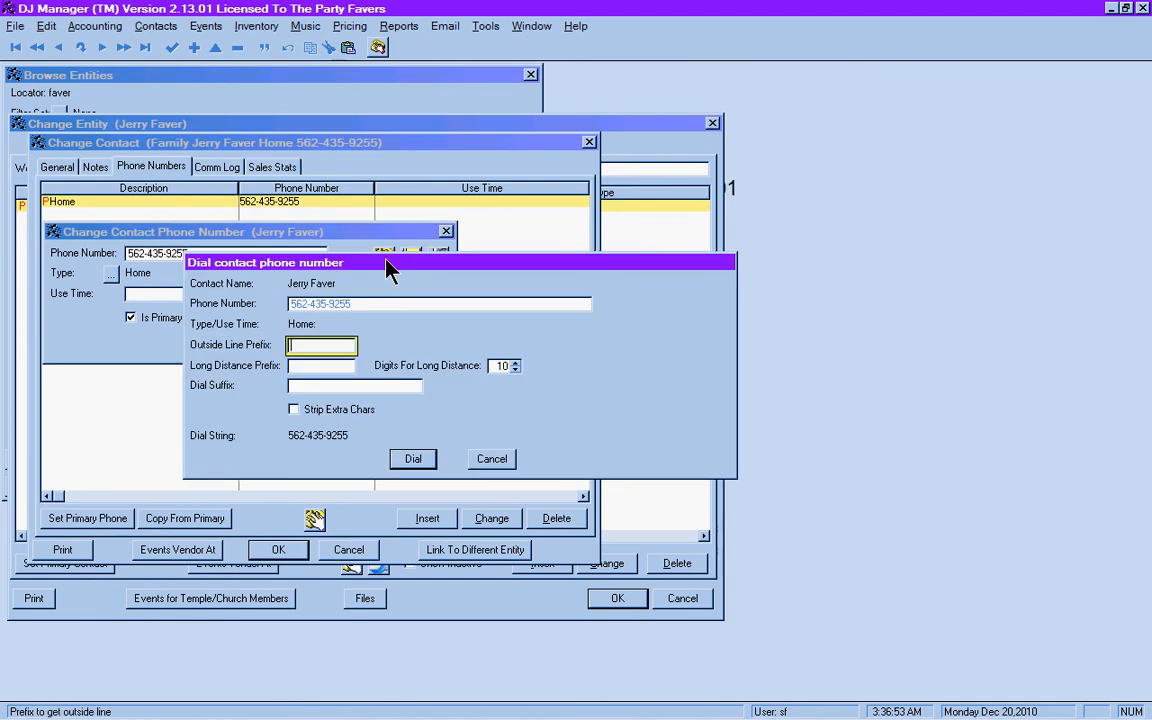
pyautogui.click(299, 367)
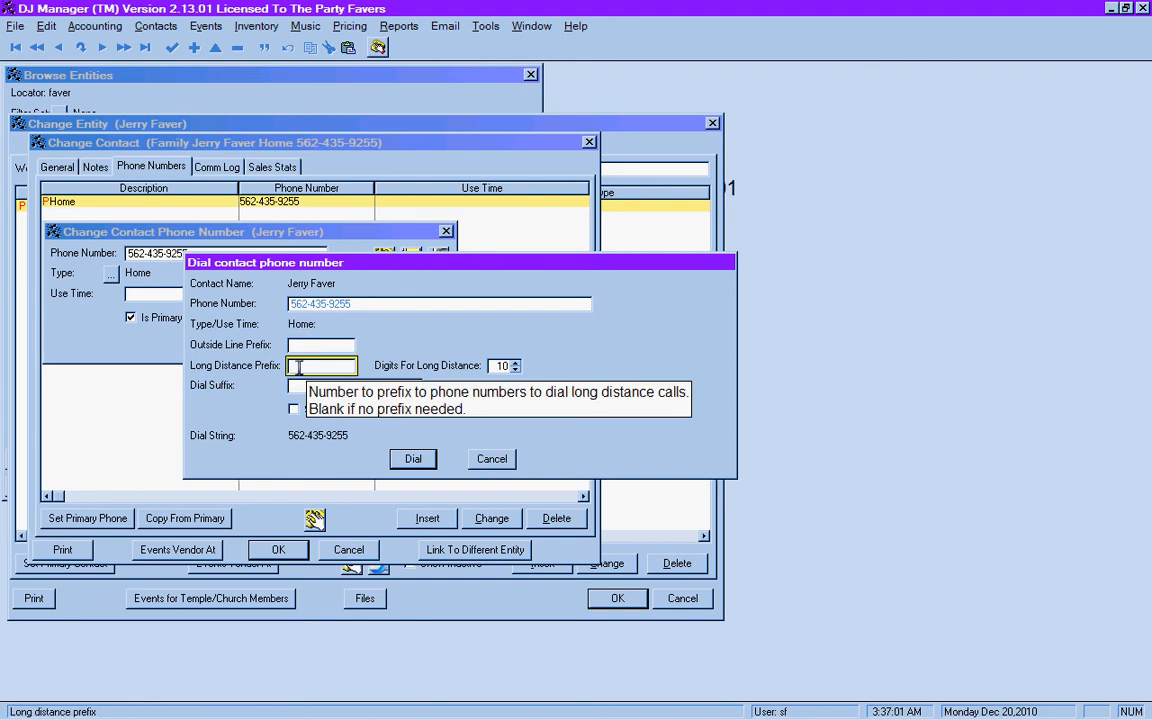
pyautogui.write('1')
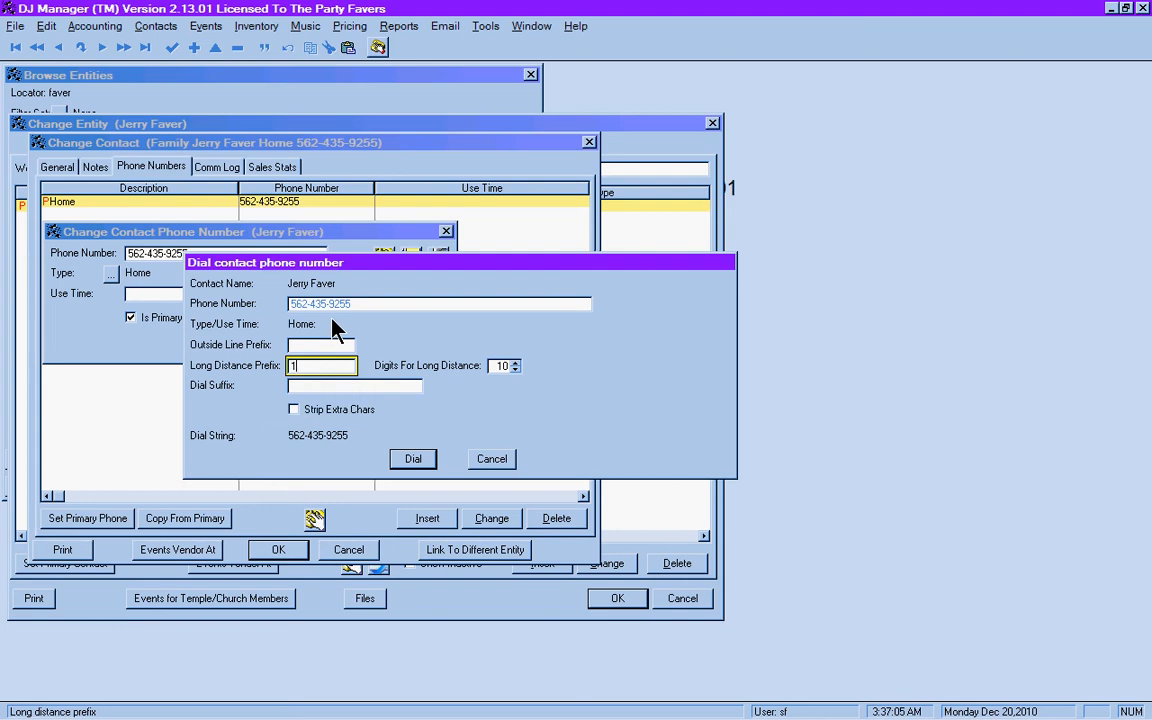
pyautogui.press('BackSpace')
pyautogui.hotkey('shift', 'Tab')
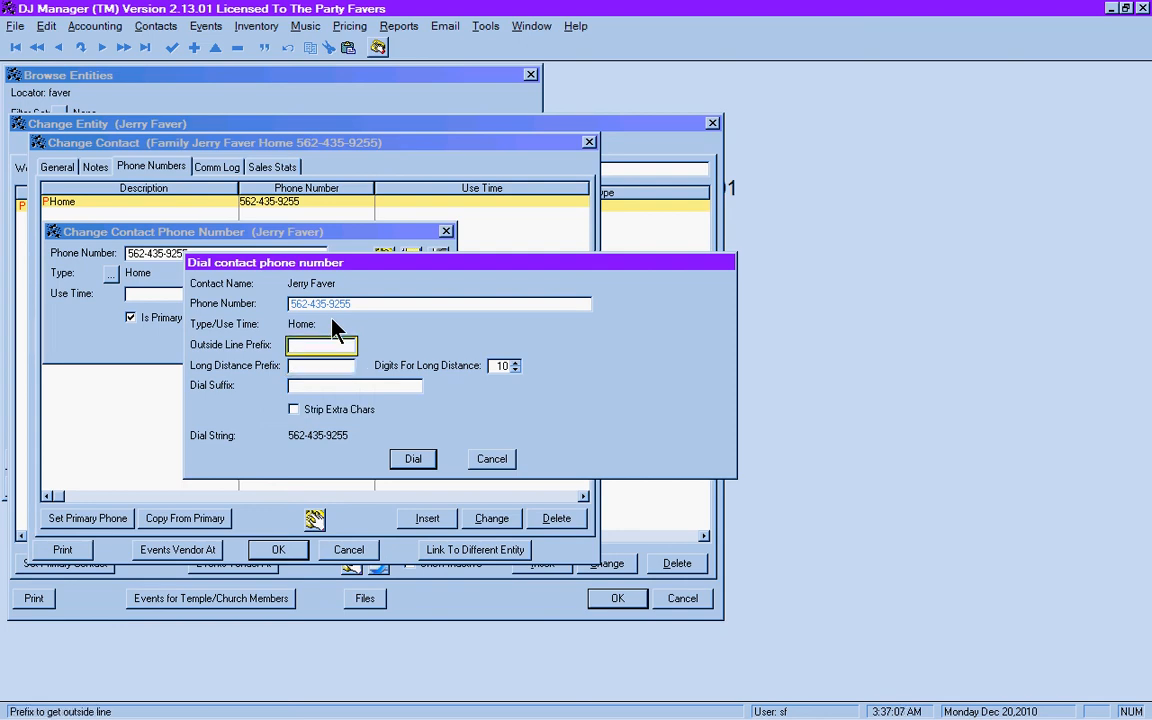
pyautogui.write('9')
pyautogui.press('Tab')
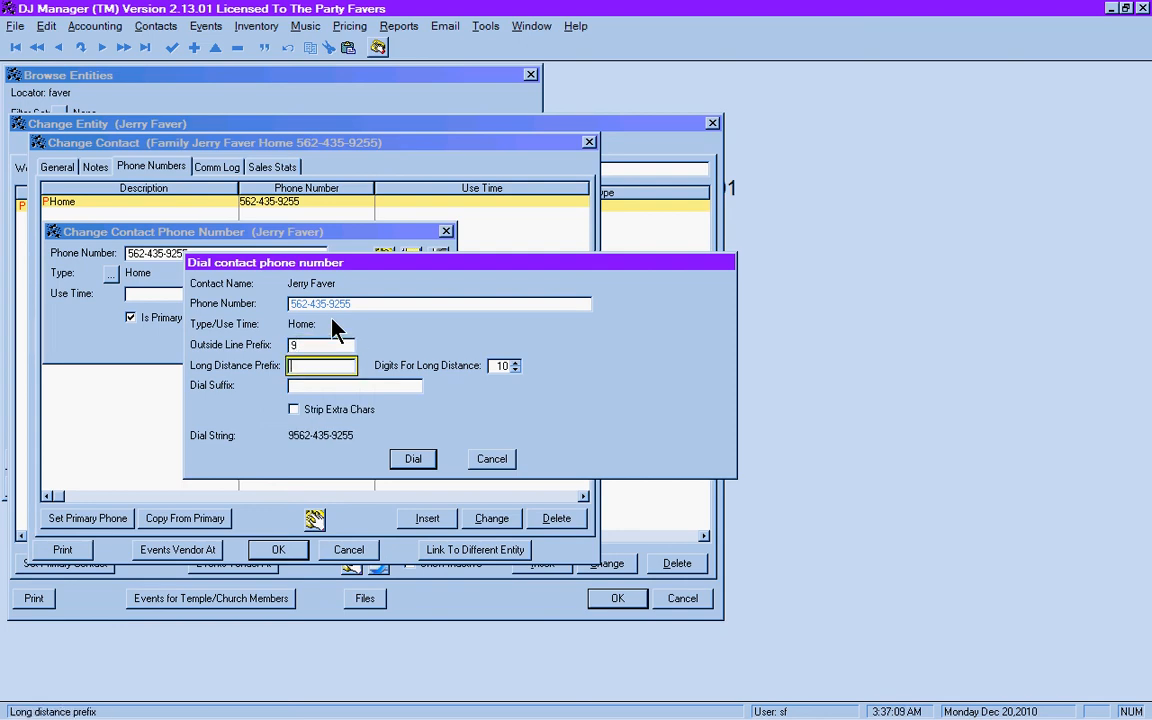
pyautogui.write('1')
pyautogui.press('BackSpace')
pyautogui.hotkey('shift', 'Tab')
pyautogui.press('BackSpace')
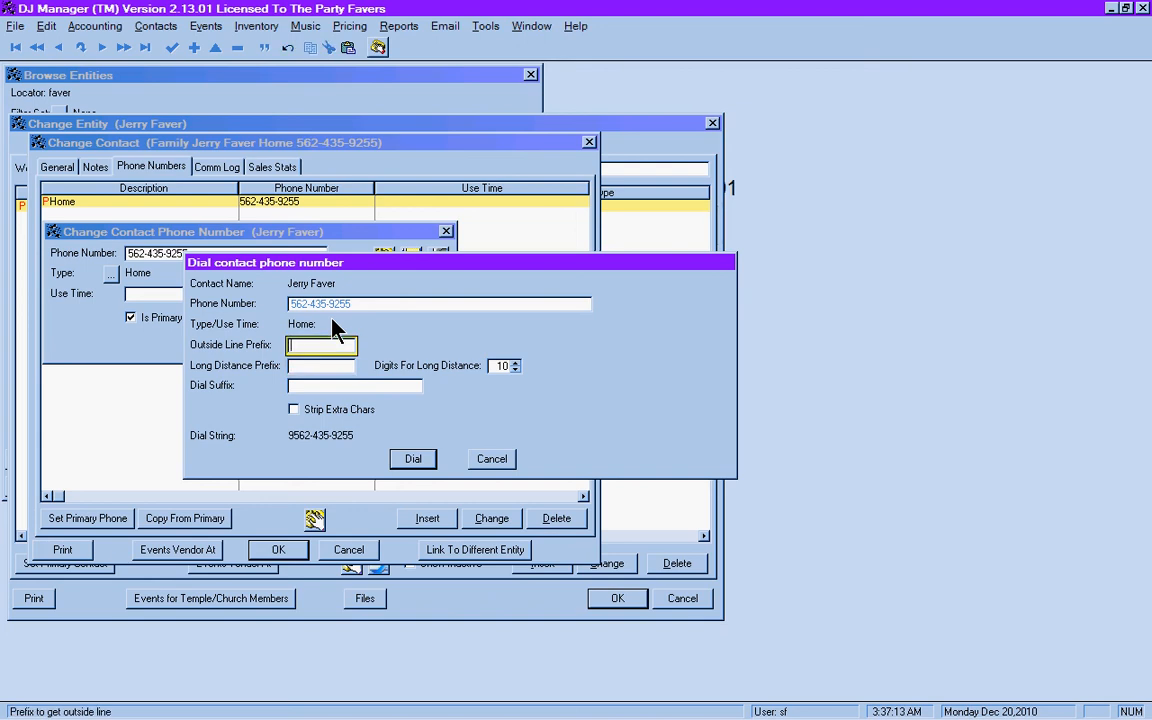
pyautogui.click(490, 459)
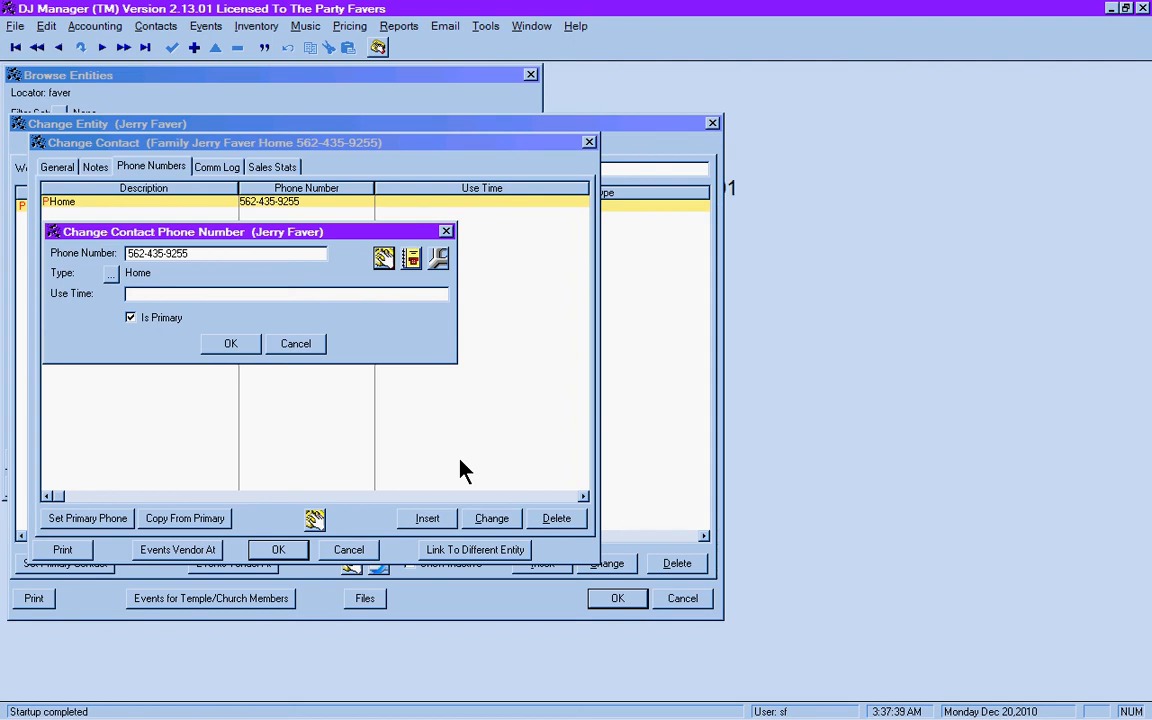
# Remove both hyphens from the contact's home phone number
pyautogui.click(202, 258)
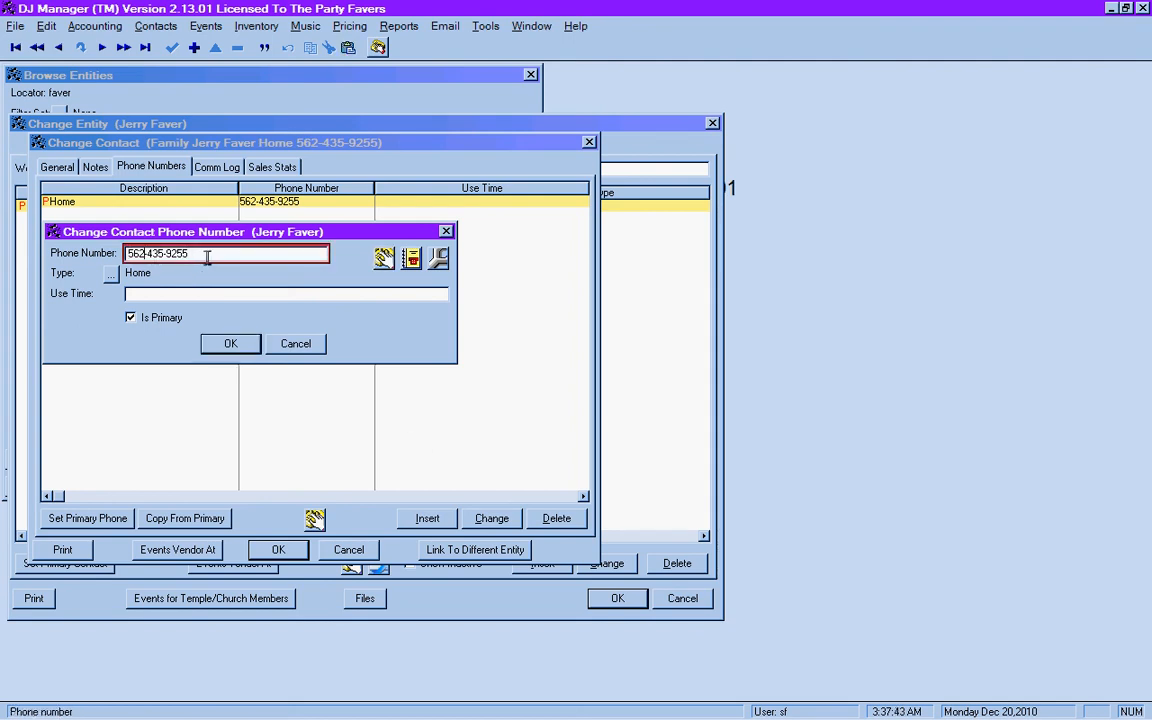
pyautogui.press('Delete')
pyautogui.press('Right')
pyautogui.press('Right')
pyautogui.press('Right')
pyautogui.press('Delete')
pyautogui.press('Tab')
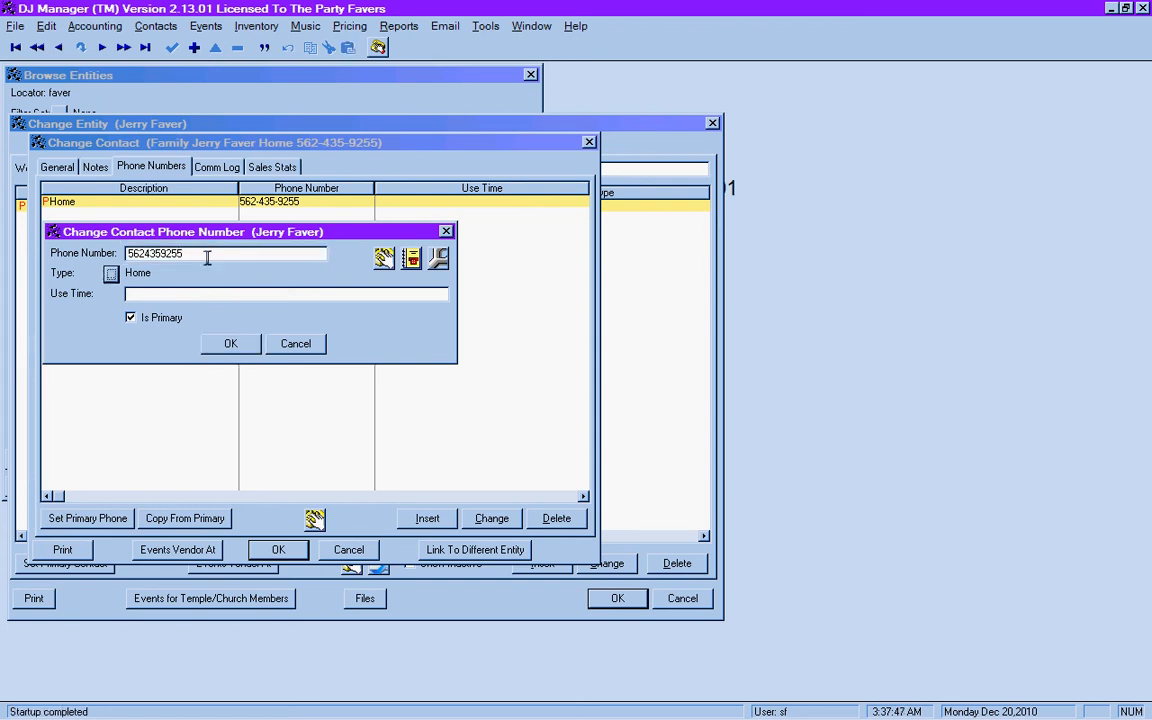
# Separate the phone number's digit groups with periods, and apply the automatic phone number formatting
pyautogui.hotkey('shift', 'Tab')
pyautogui.press('Right')
pyautogui.press('Right')
pyautogui.press('Right')
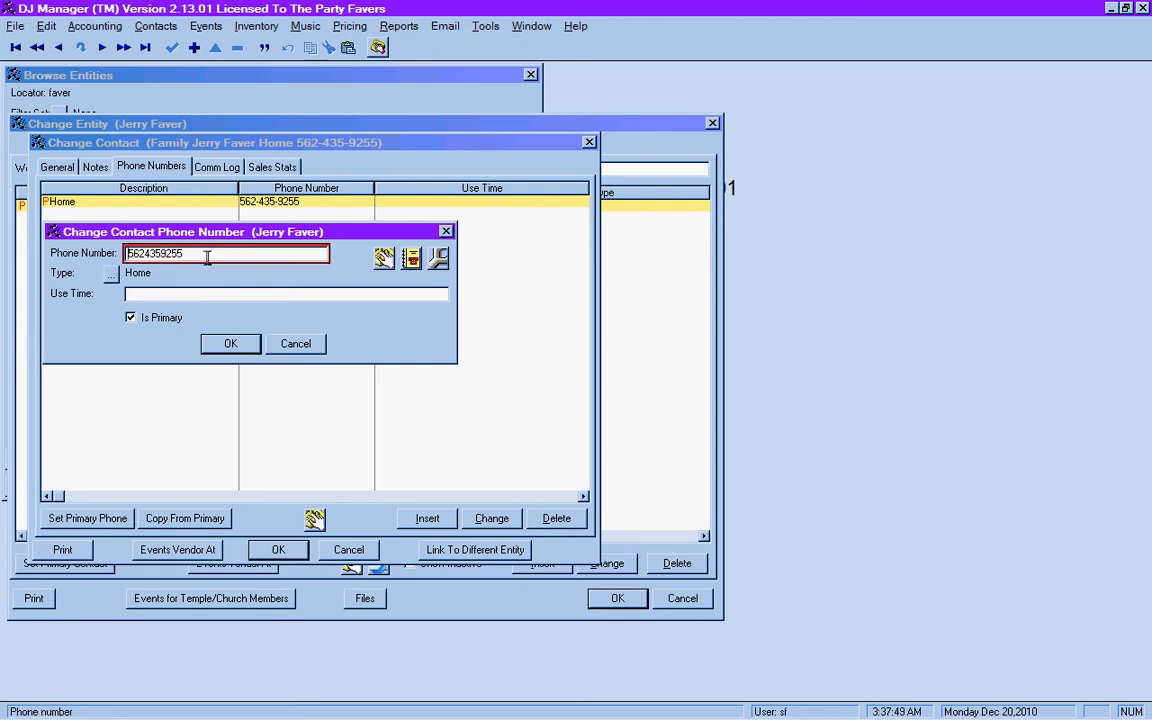
pyautogui.write('.')
pyautogui.press('Right')
pyautogui.press('Right')
pyautogui.press('Right')
pyautogui.write('.')
pyautogui.press('Tab')
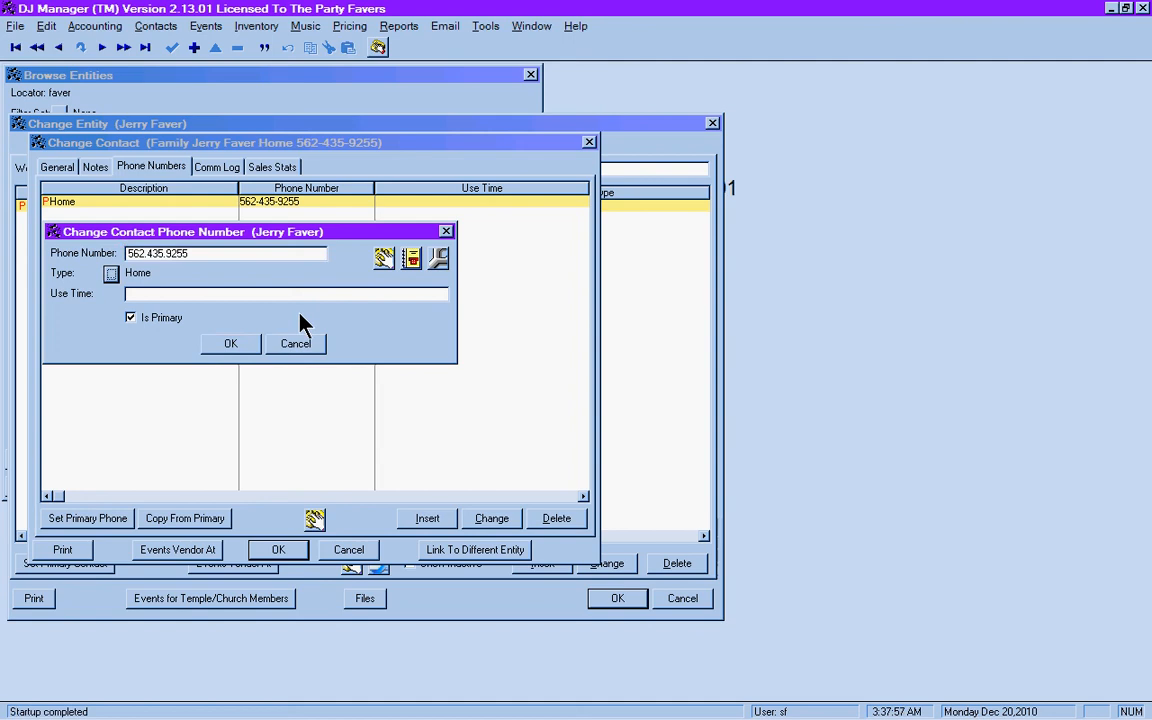
pyautogui.click(440, 262)
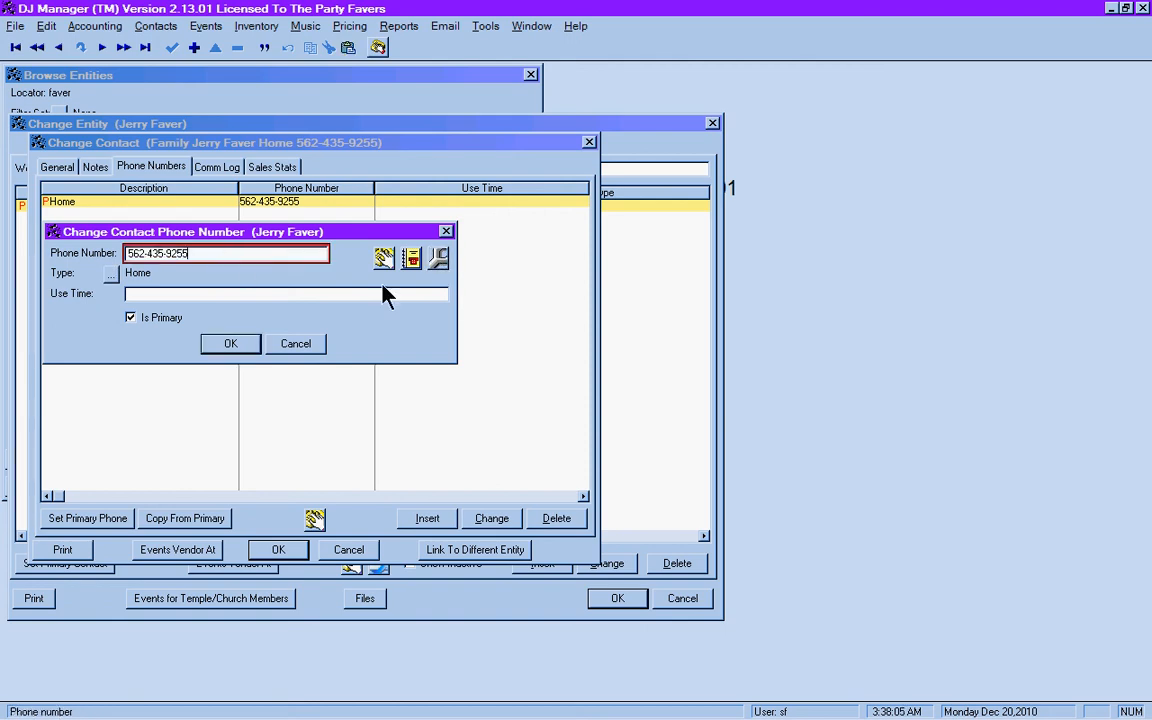
pyautogui.click(440, 262)
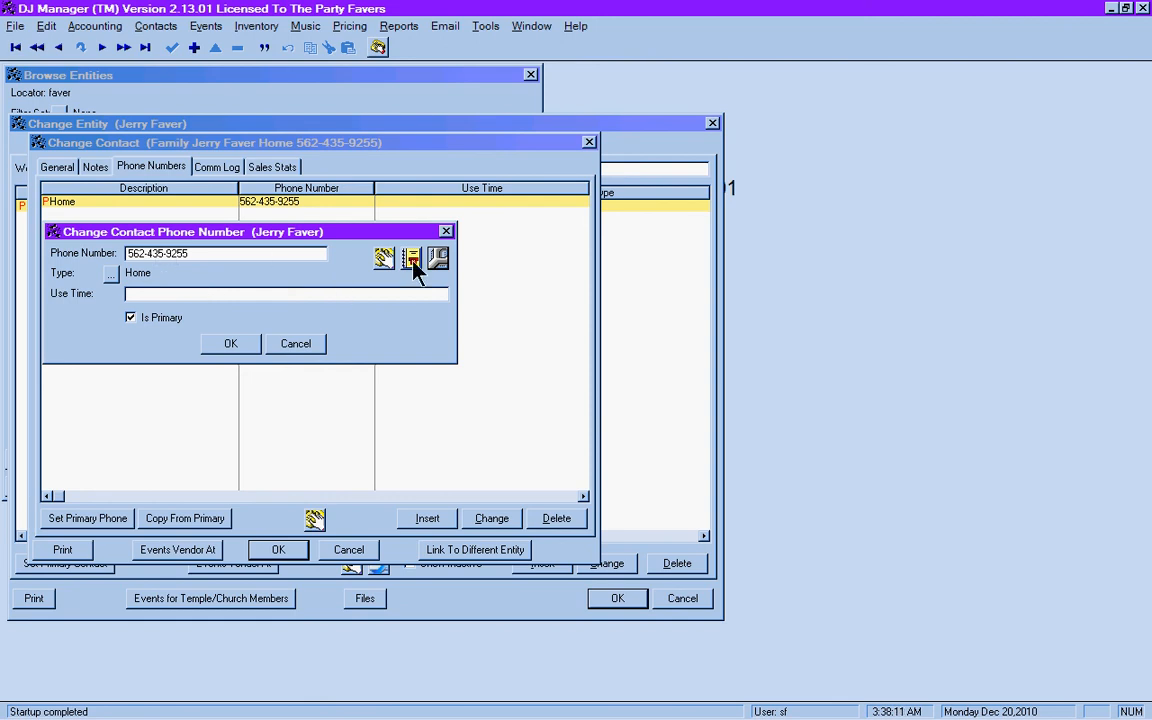
pyautogui.click(385, 259)
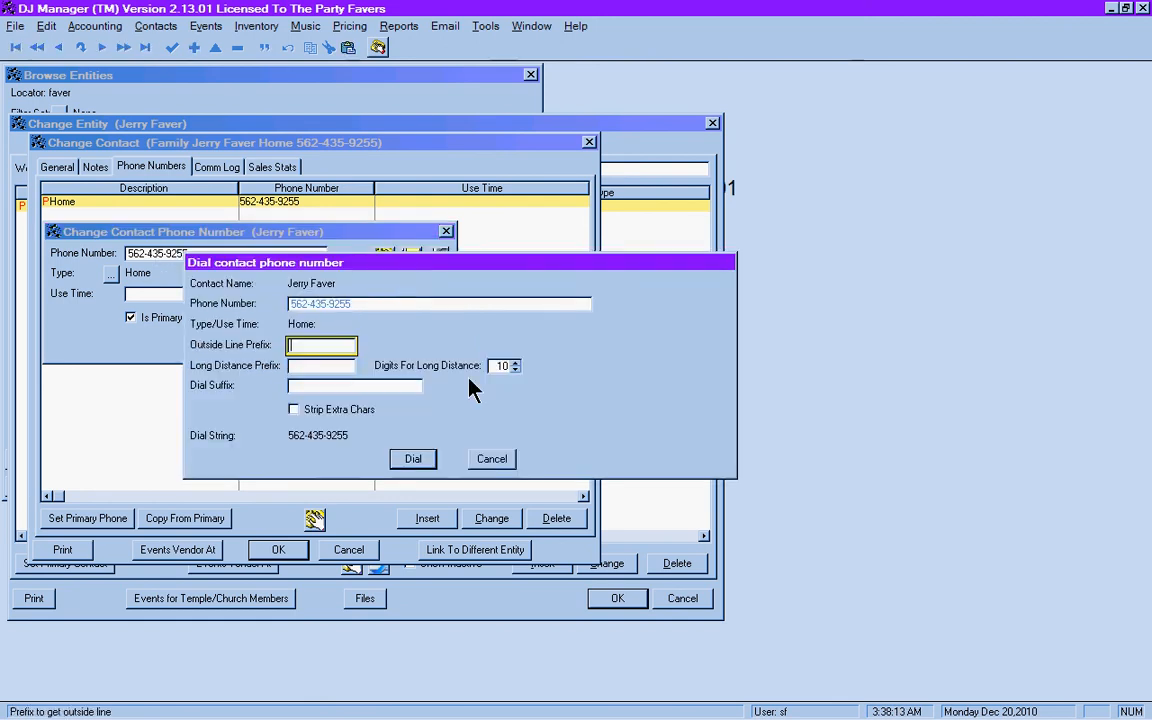
pyautogui.click(489, 461)
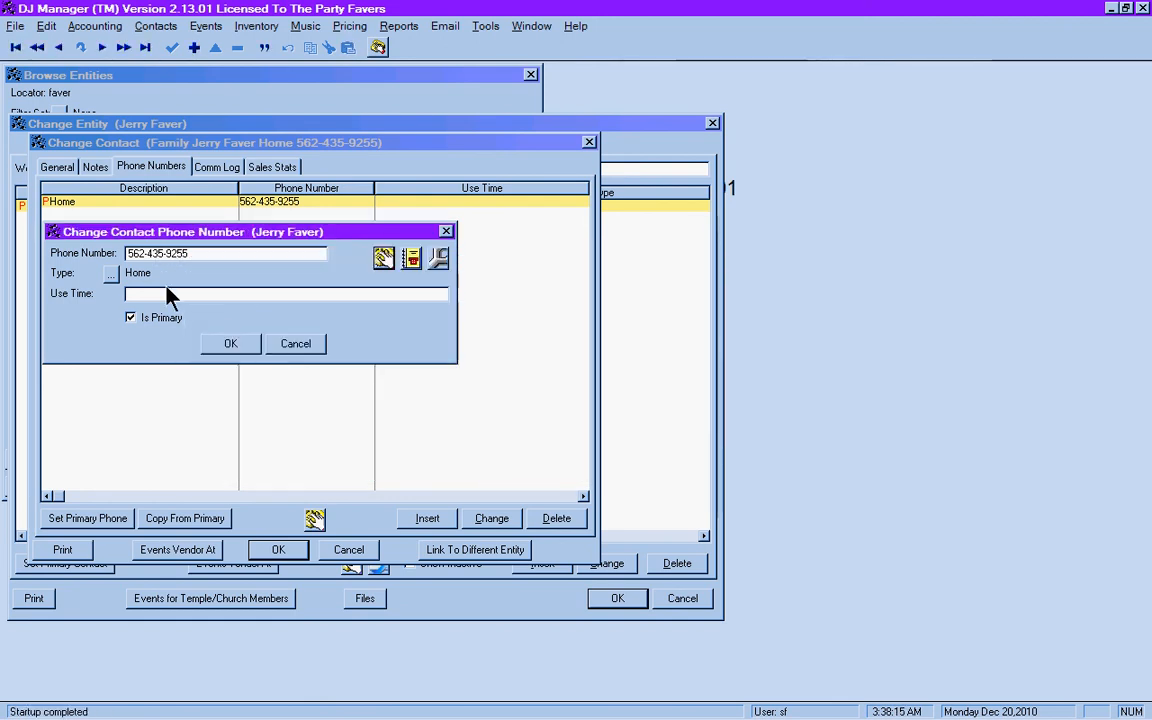
pyautogui.click(412, 262)
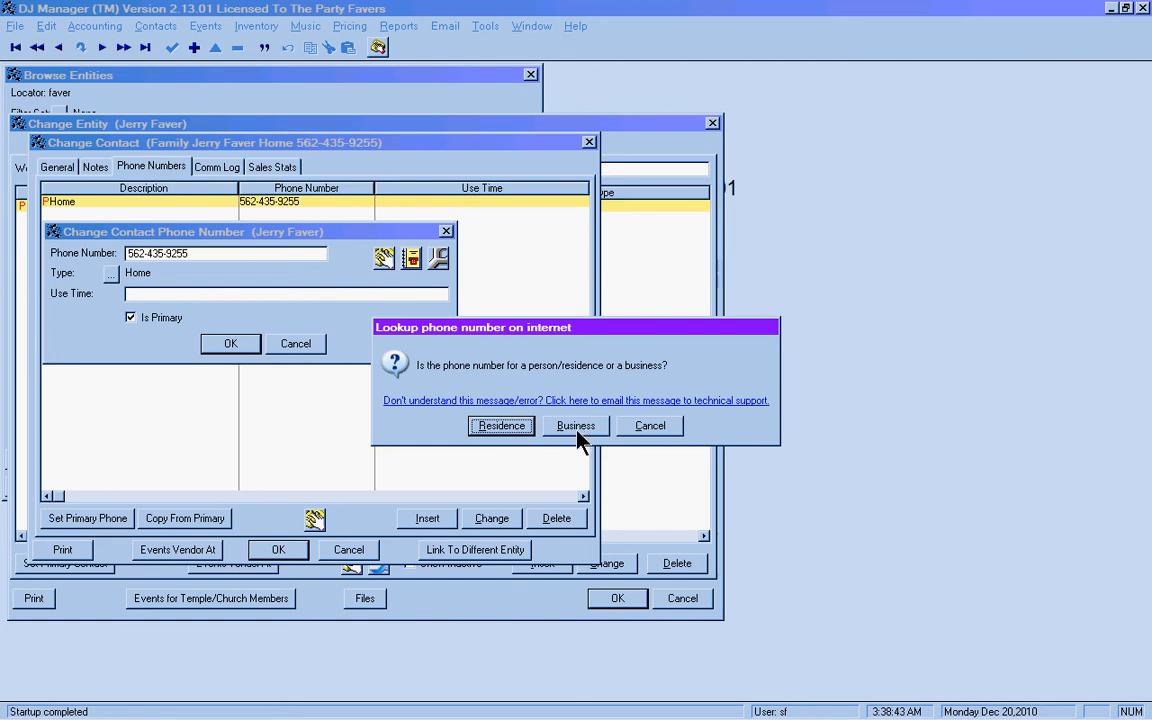
pyautogui.click(648, 426)
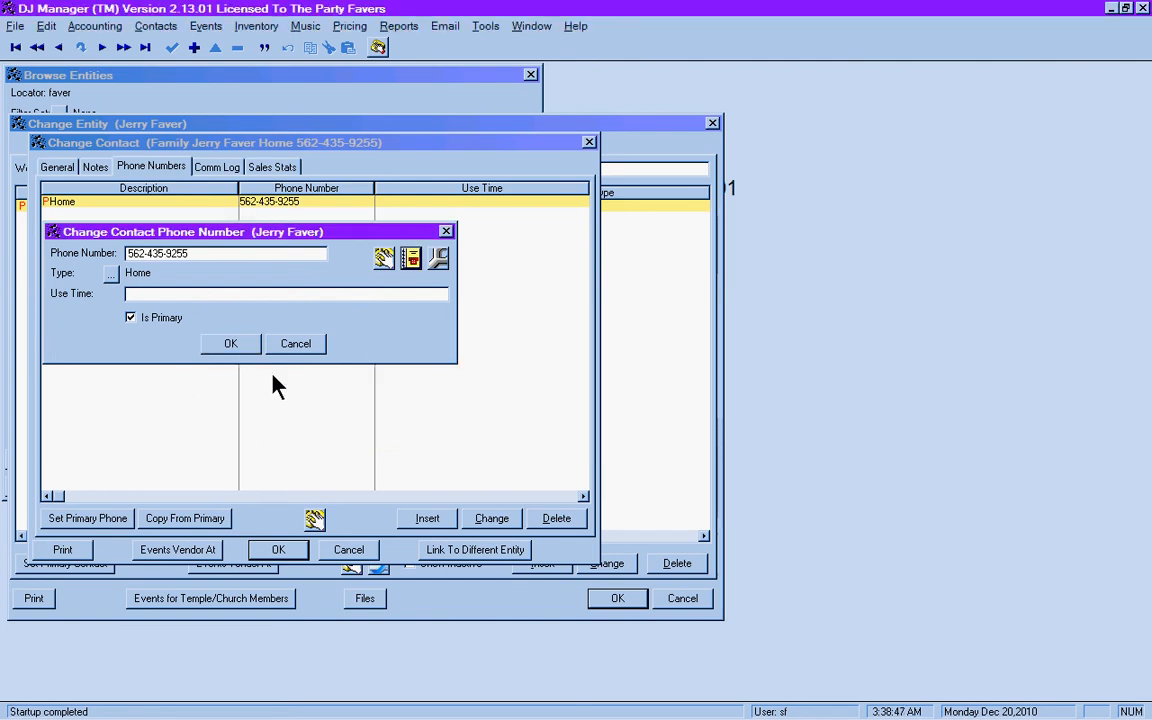
# Switch to the WhitePages reverse phone result in Internet Explorer and copy the listed street address
pyautogui.hotkey('alt', 'Tab')
pyautogui.hotkey('alt', 'Tab')
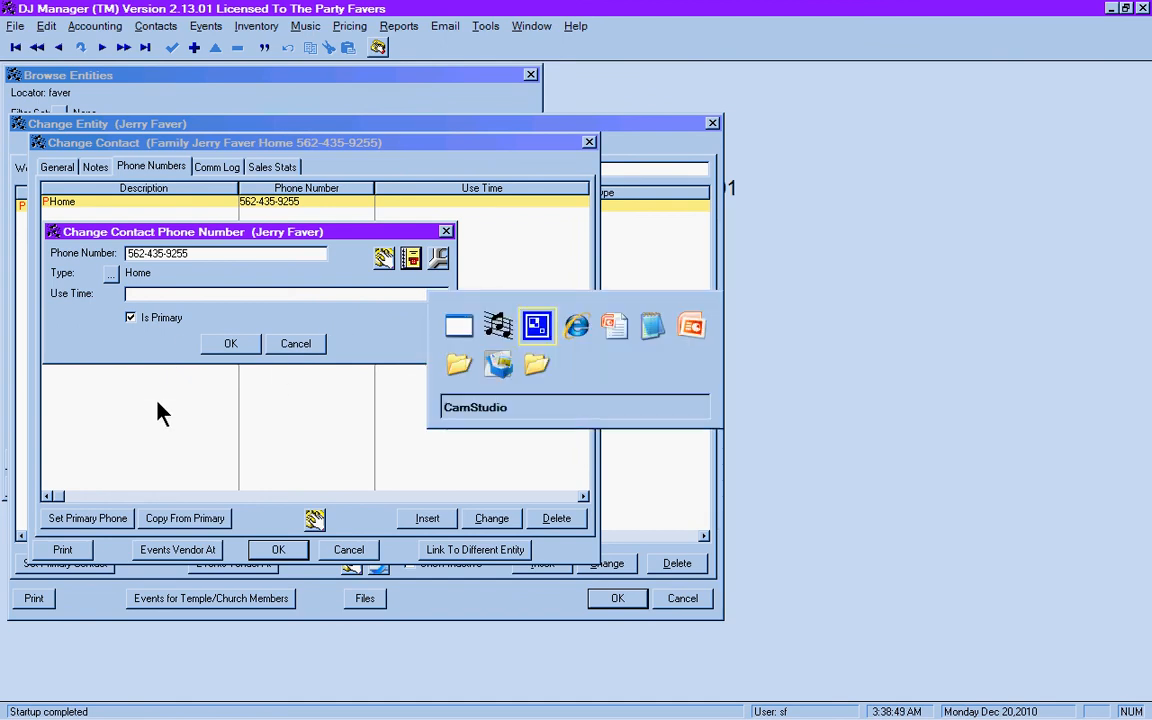
pyautogui.hotkey('alt', 'Tab')
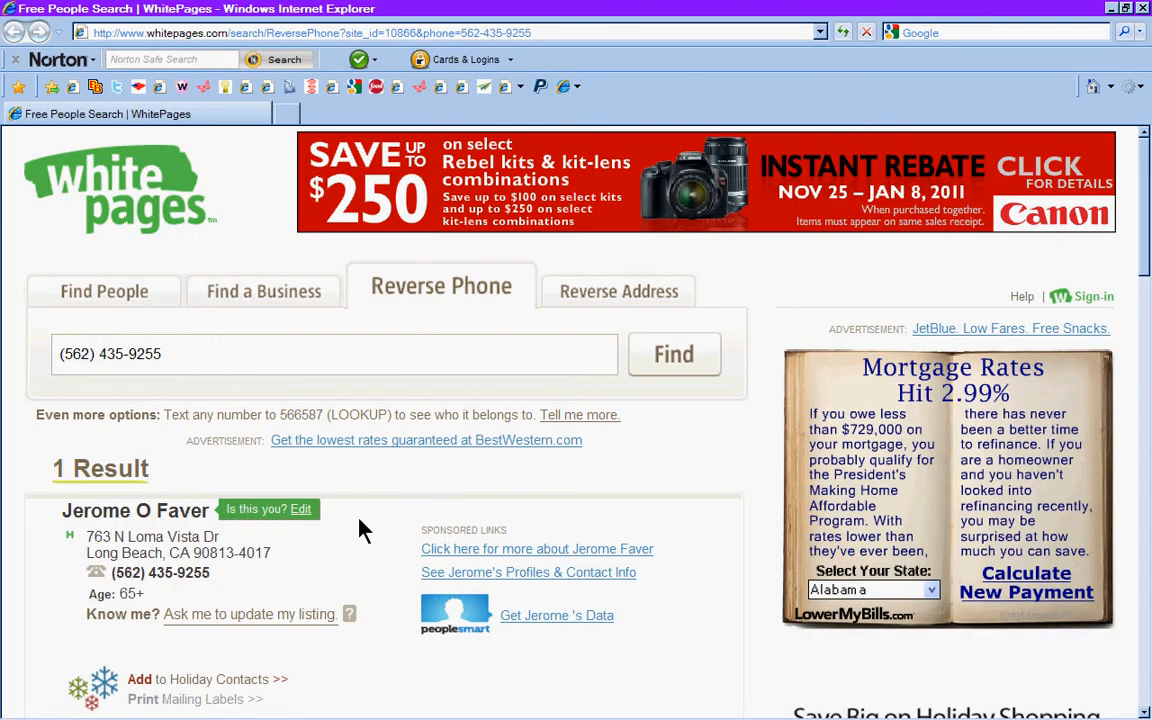
pyautogui.scroll(-1, 362, 530)
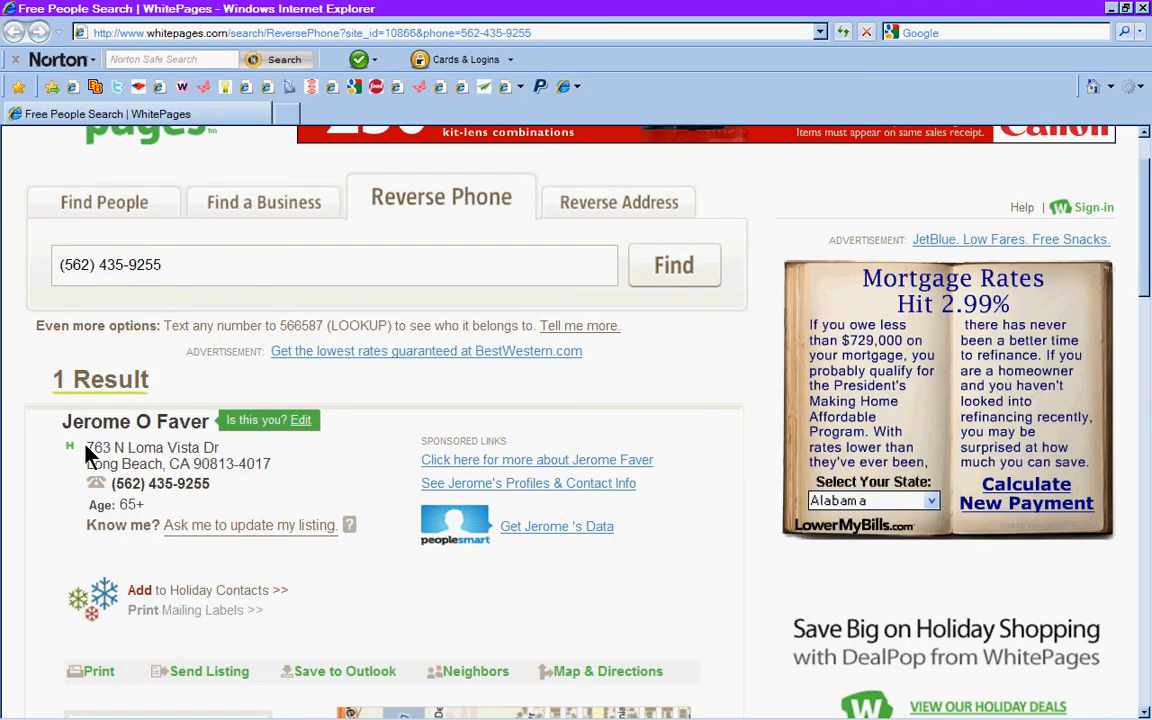
pyautogui.moveTo(88, 448); pyautogui.dragTo(211, 455)
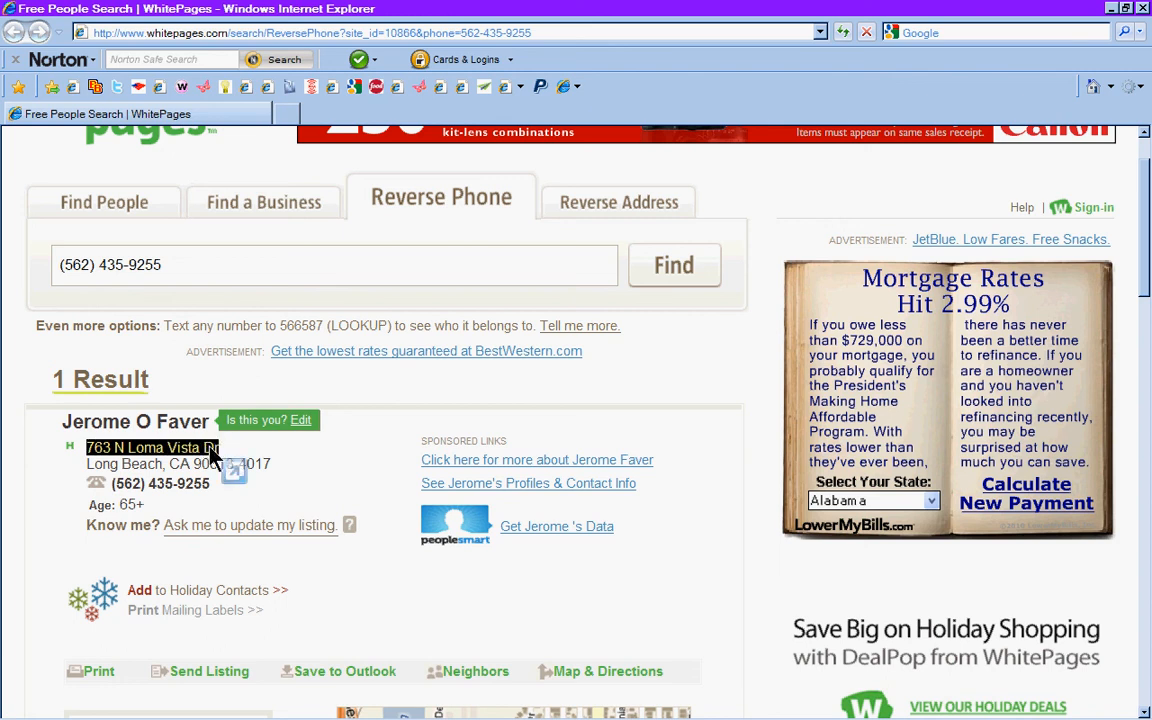
pyautogui.rightClick(190, 400)
pyautogui.click(235, 200)
pyautogui.click(322, 503)
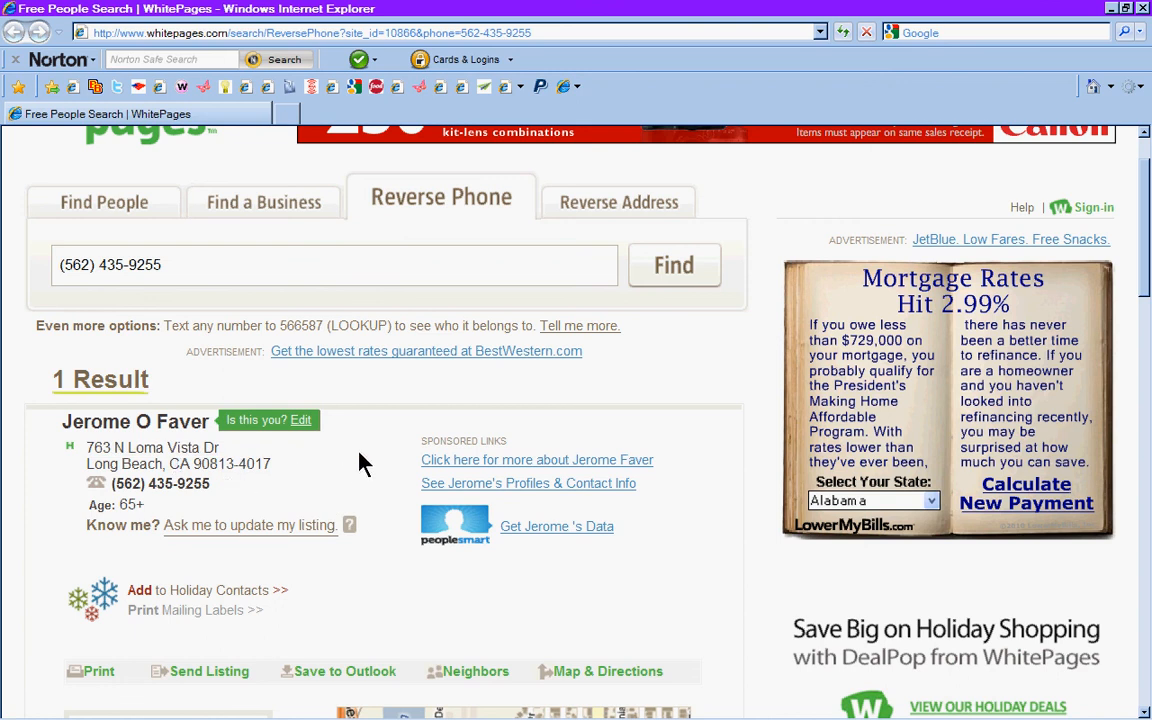
# Switch back to DJ Manager and save the phone number and contact records
pyautogui.hotkey('alt', 'Tab')
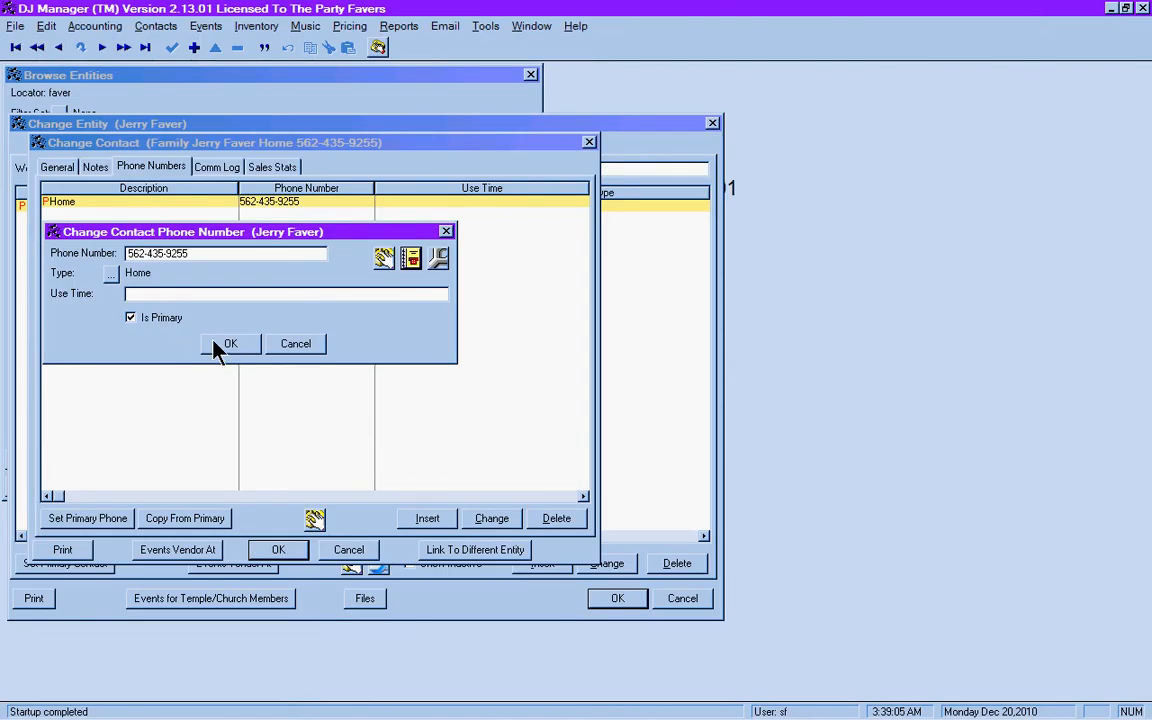
pyautogui.click(226, 344)
pyautogui.click(276, 551)
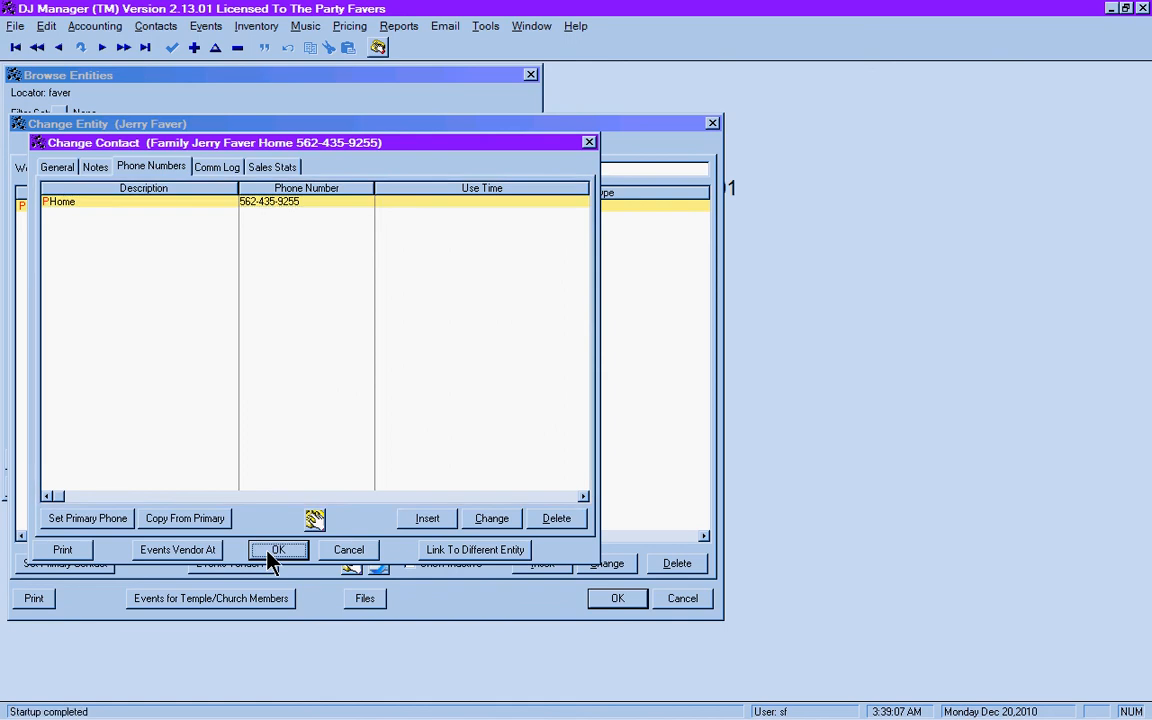
# Paste the copied street address into Address Line 1 of the entity's general details
pyautogui.click(45, 147)
pyautogui.click(150, 208)
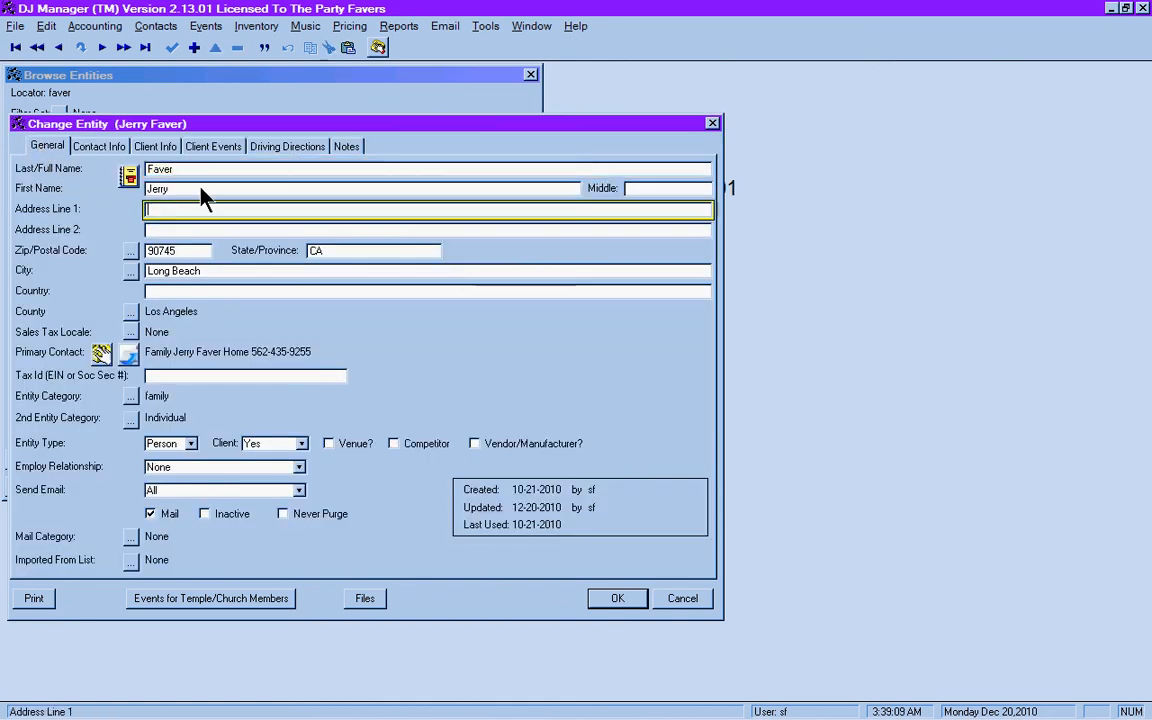
pyautogui.click(348, 50)
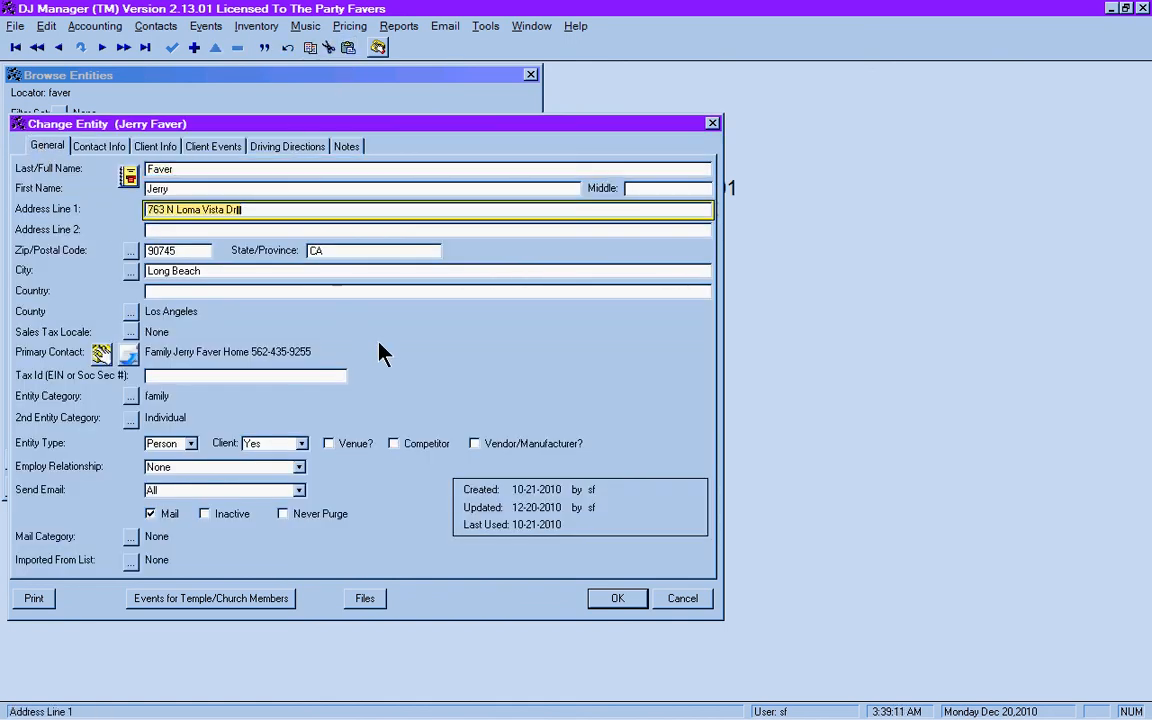
# Check the postal code in the WhitePages listing and enter it as the entity's Zip/Postal Code in DJ Manager
pyautogui.hotkey('alt', 'Tab')
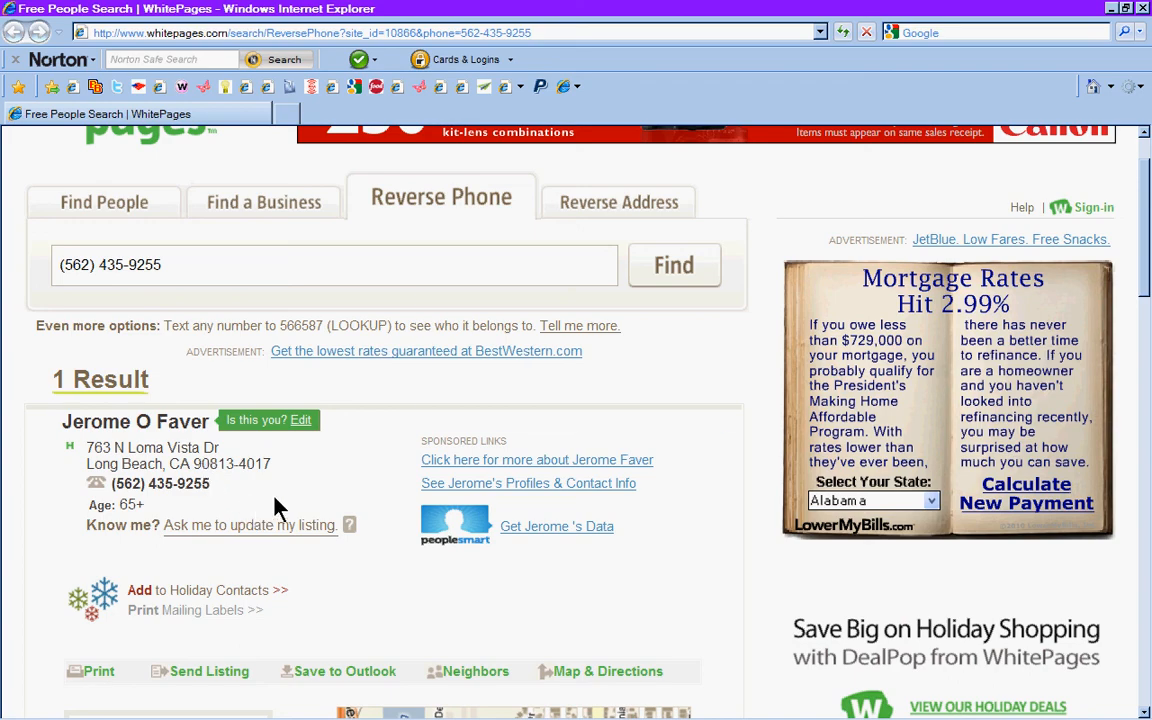
pyautogui.hotkey('alt', 'Tab')
pyautogui.click(195, 252)
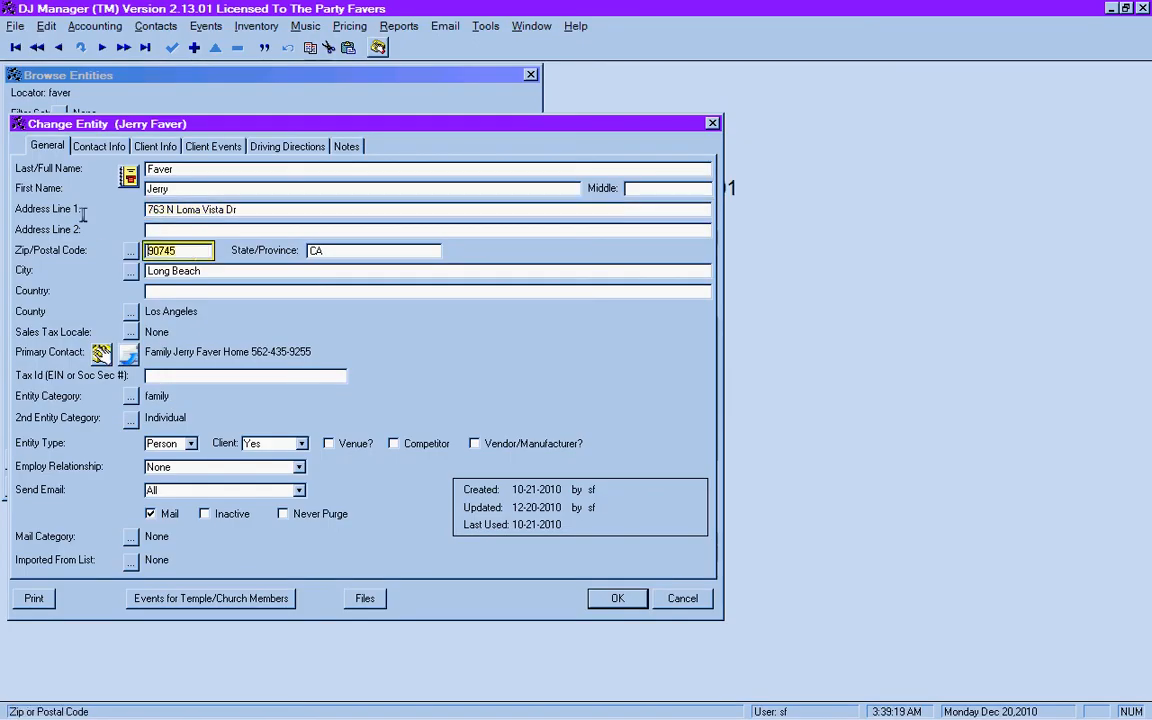
pyautogui.write('90813')
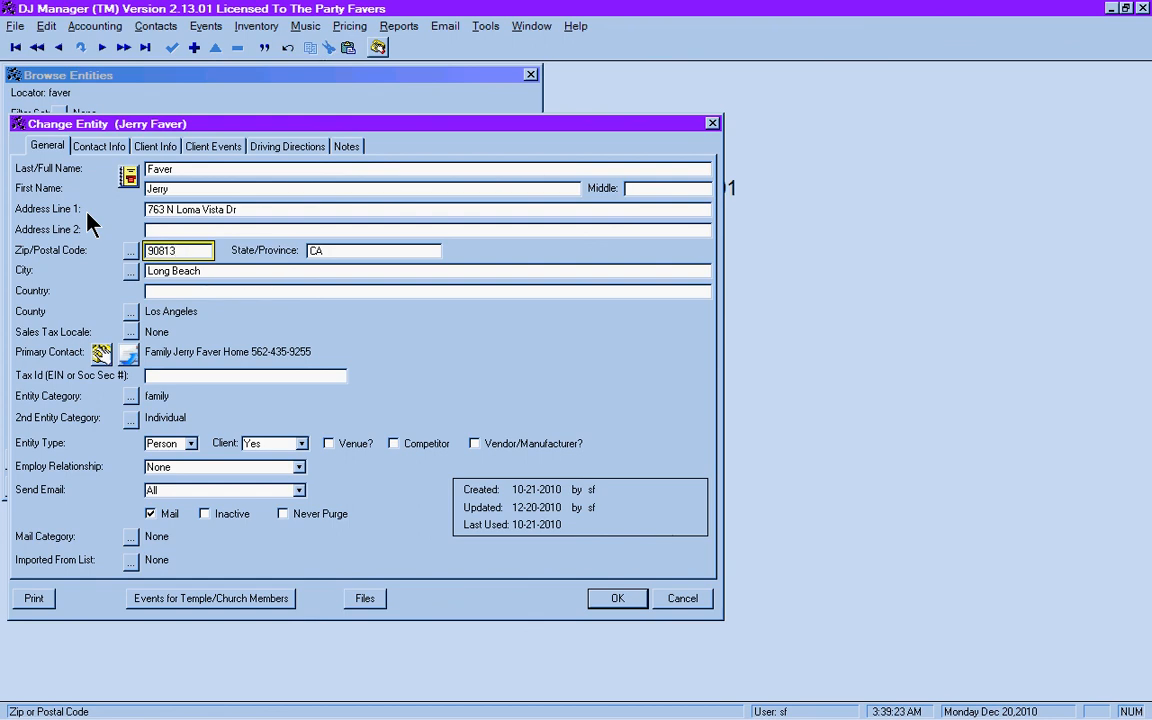
# Update the city and state to match the postal code, choosing the Long Beach, CA entry from the matching postal code records
pyautogui.click(160, 210)
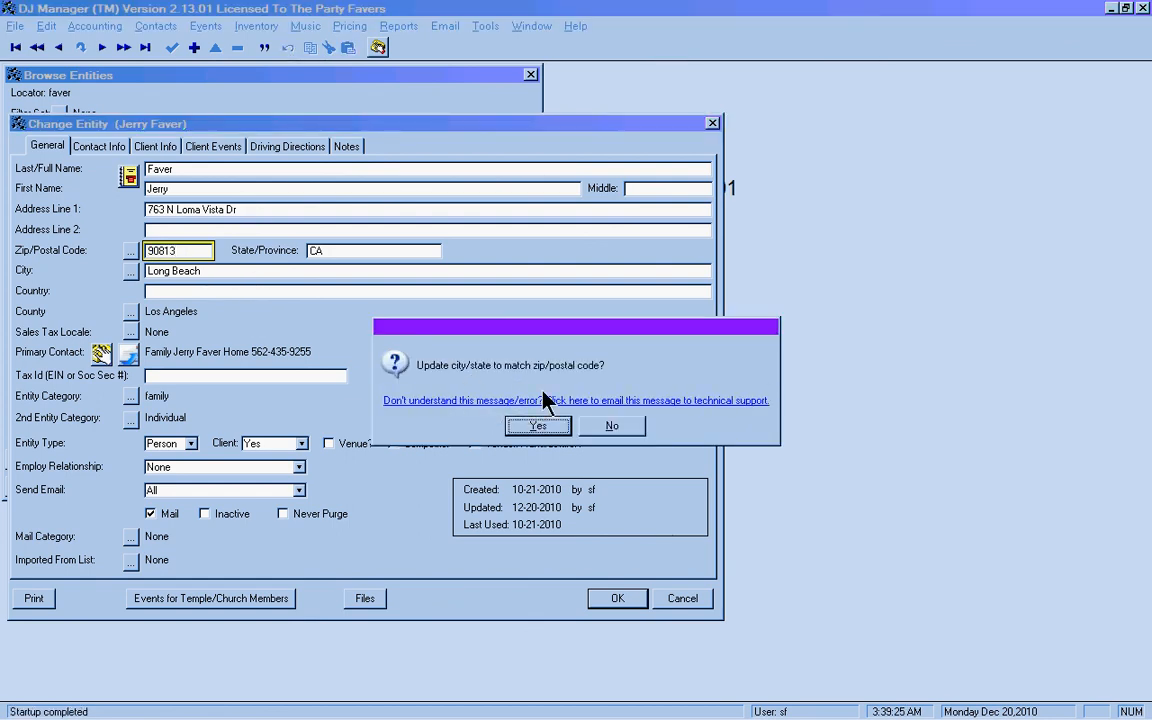
pyautogui.click(543, 427)
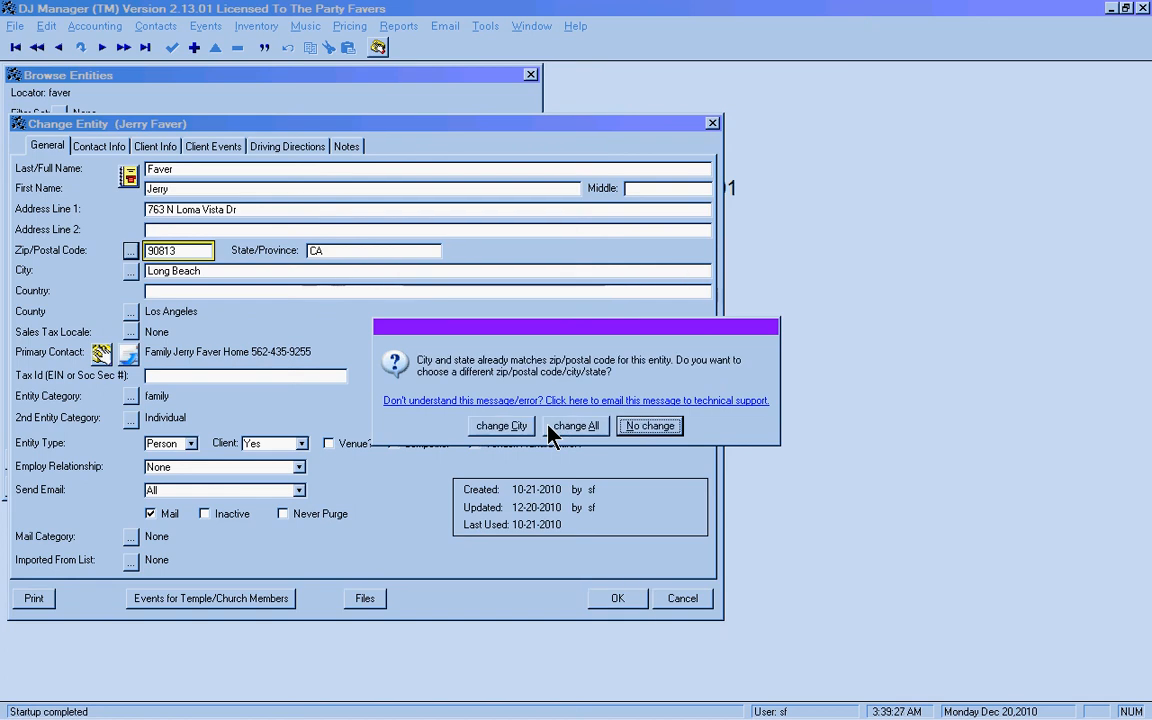
pyautogui.click(502, 426)
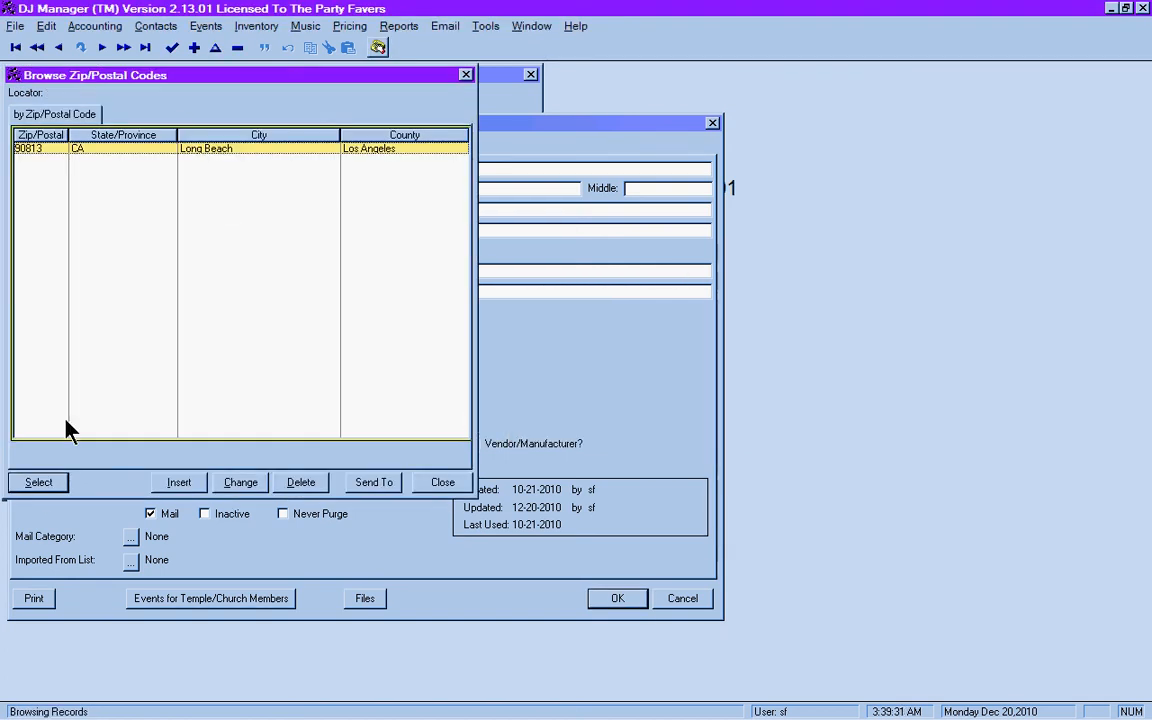
pyautogui.click(42, 482)
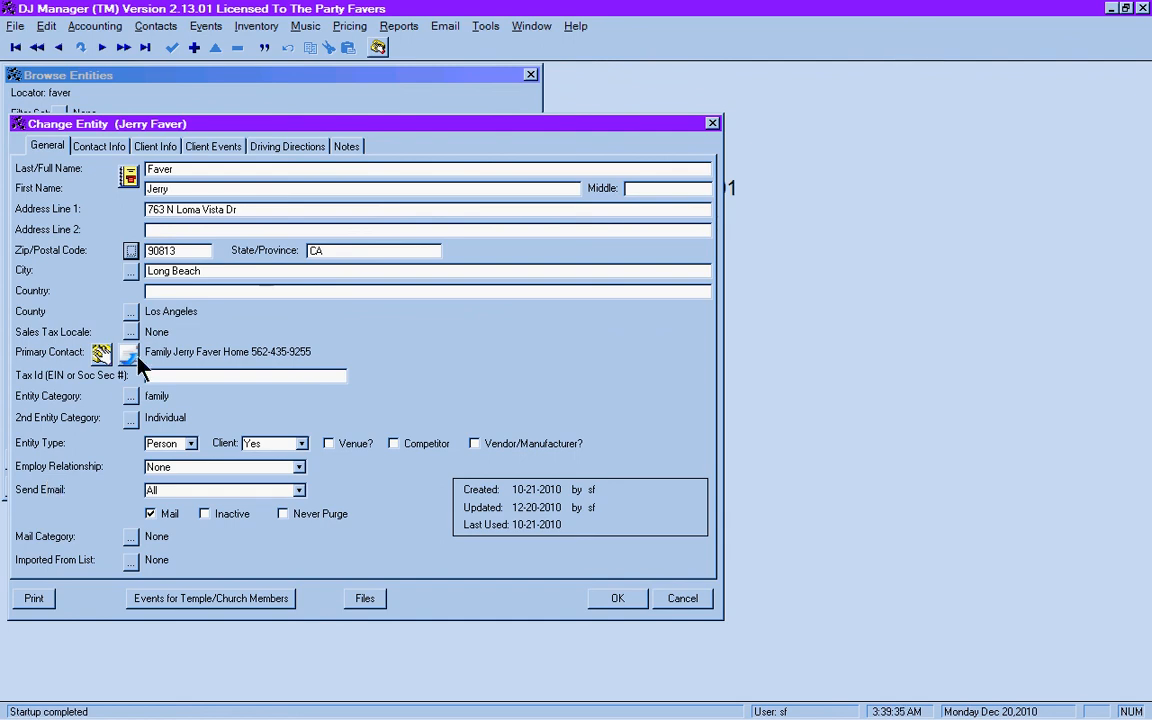
# Try Jewish and Latin as sample values in the entity's Country field
pyautogui.press('Tab')
pyautogui.press('Tab')
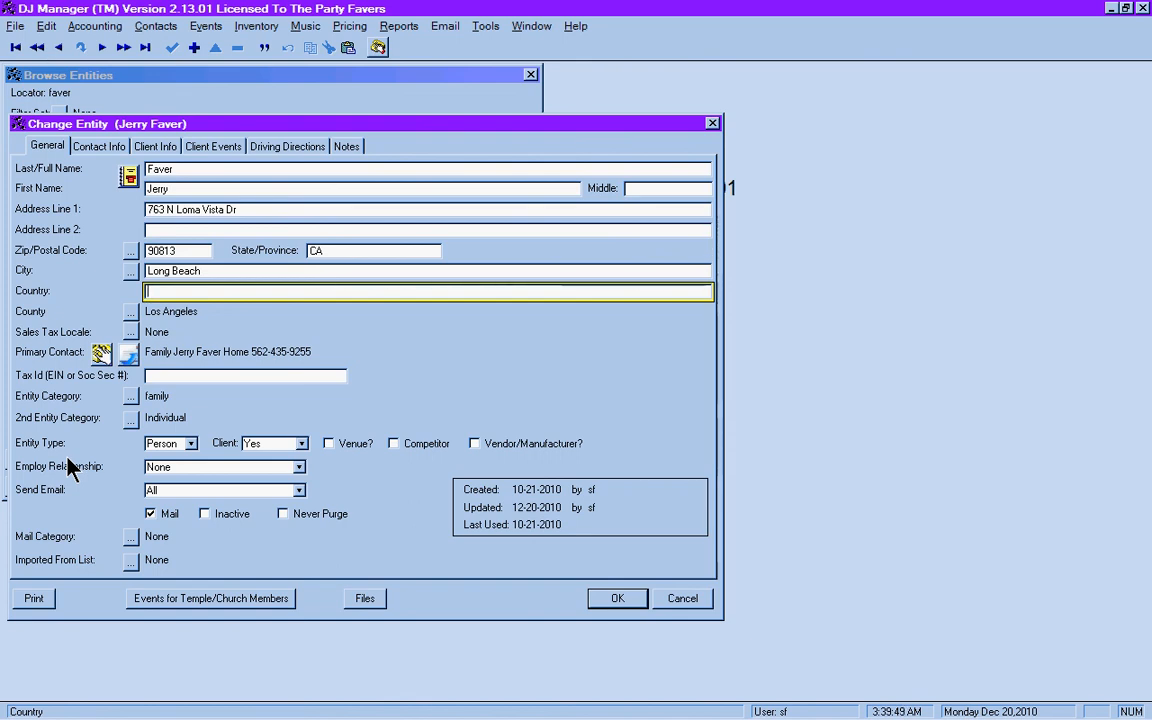
pyautogui.write('Jewish')
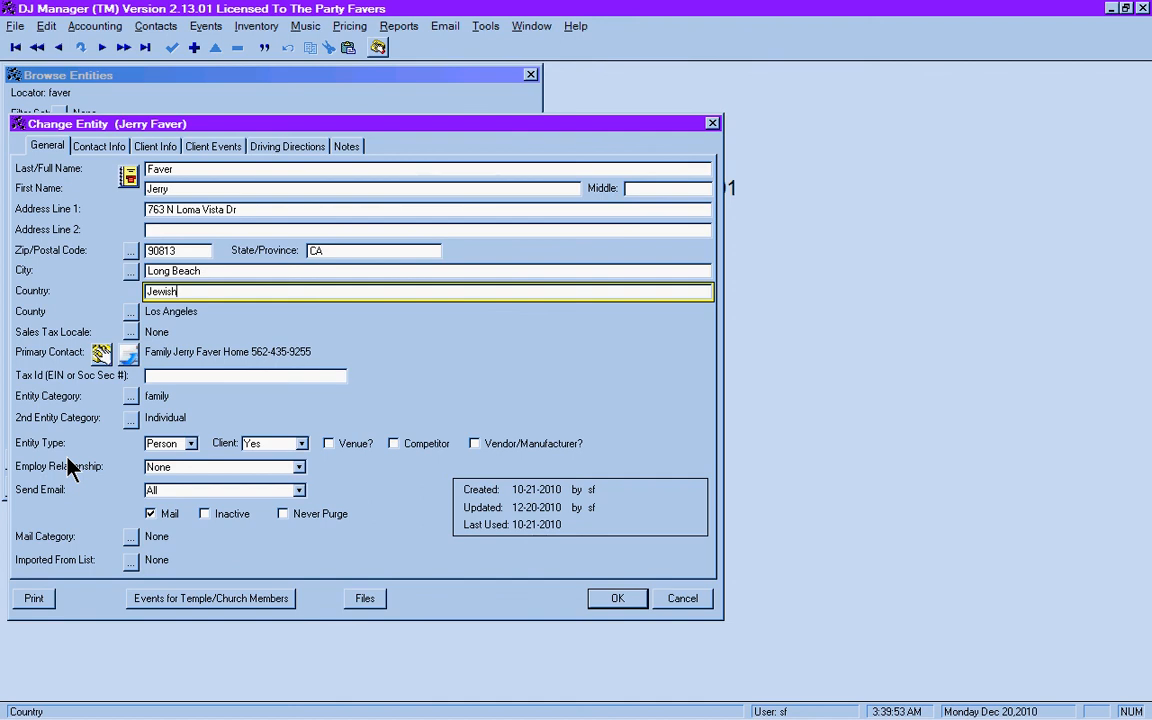
pyautogui.hotkey('shift', 'Home')
pyautogui.write('L')
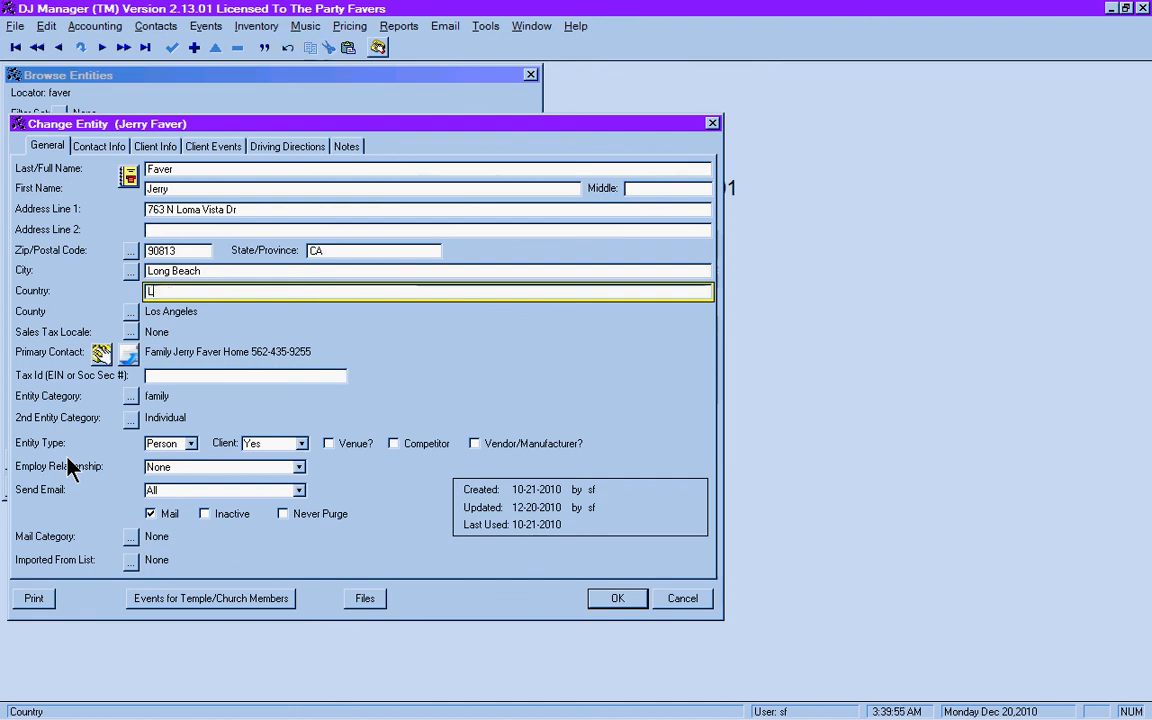
pyautogui.write('atin')
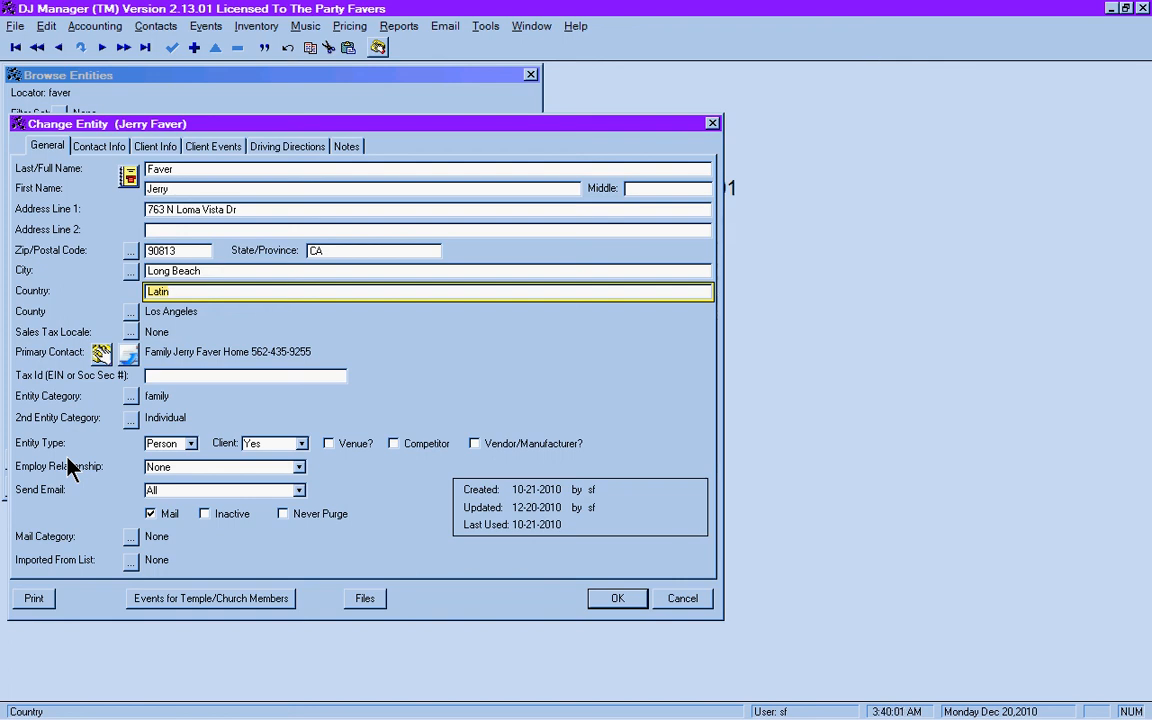
# Set the entity's Country field to Jewish and save the entity record
pyautogui.hotkey('shift', 'Home')
pyautogui.write('Jewish')
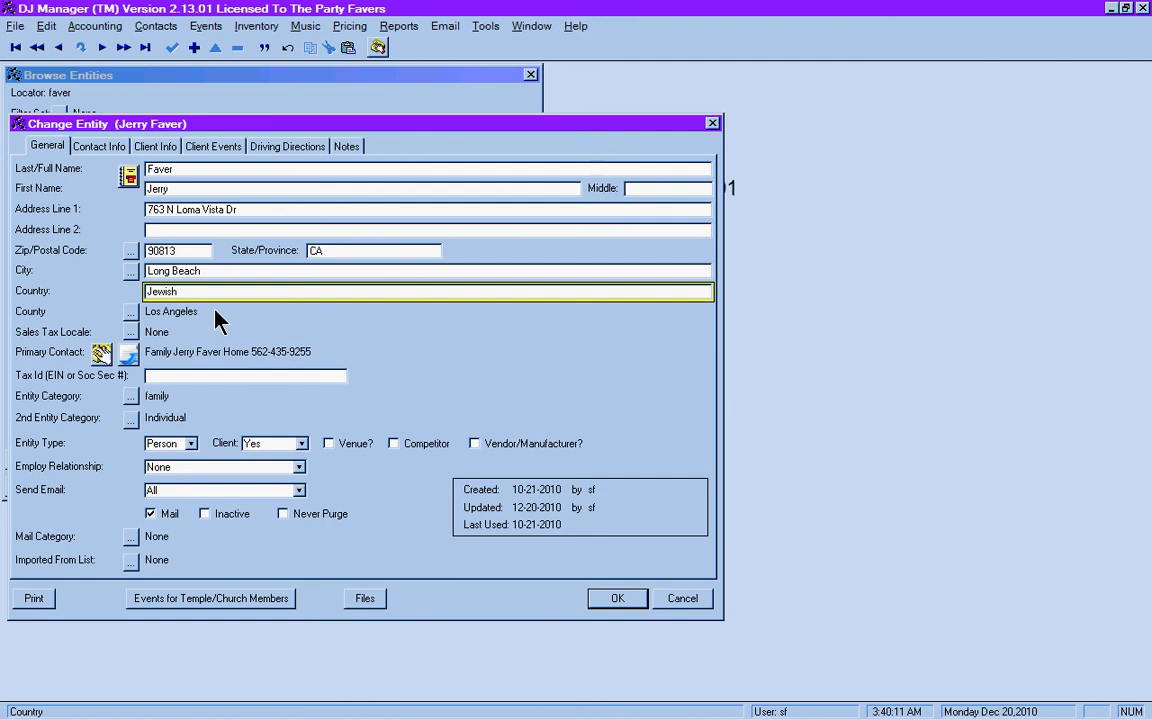
pyautogui.click(608, 600)
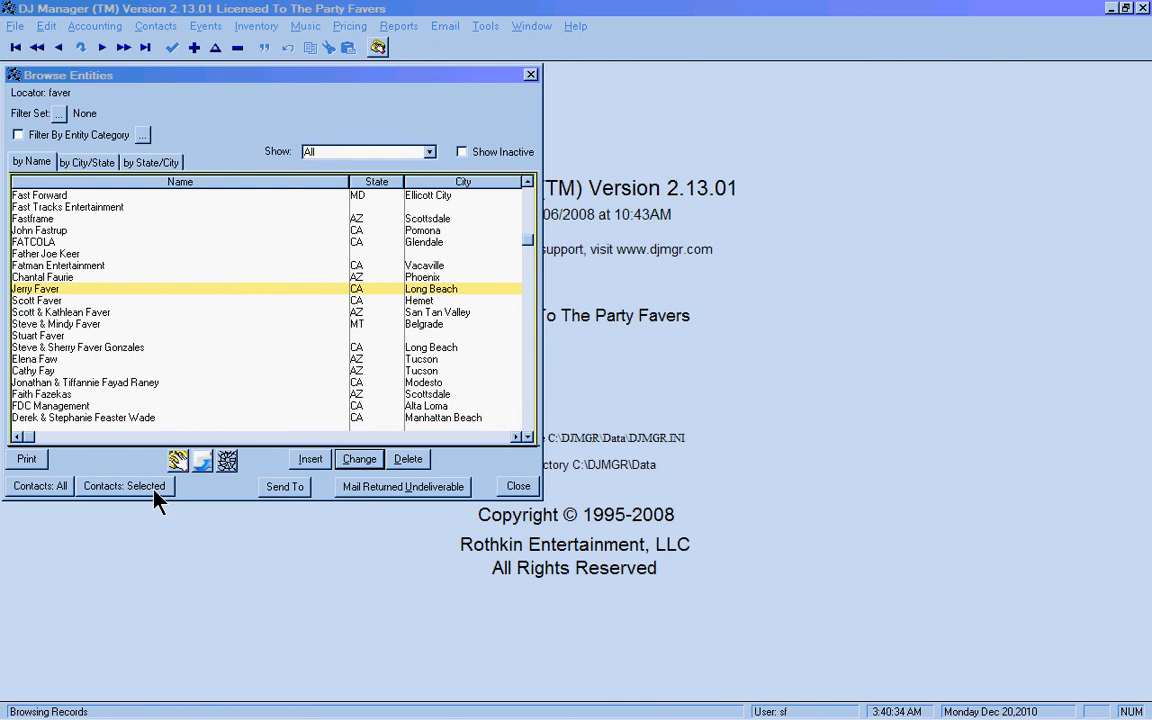
# Reopen the same entity's contact and set the home phone number's use time to "Call after 5PM"
pyautogui.click(359, 459)
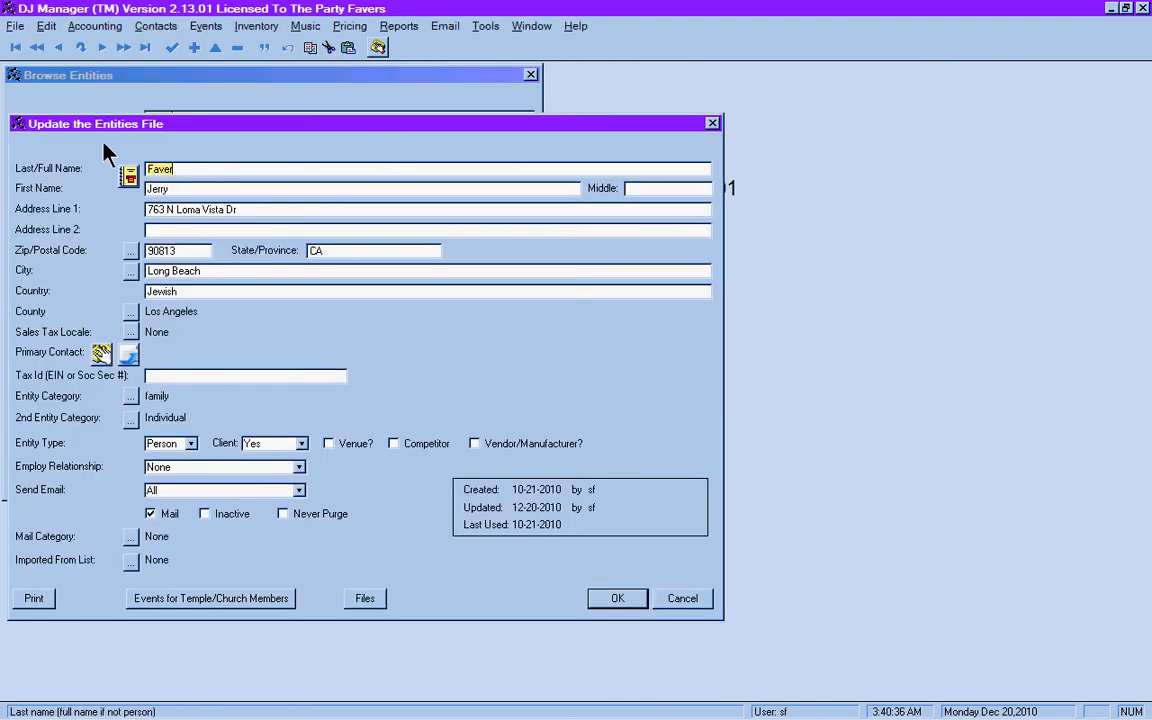
pyautogui.click(99, 146)
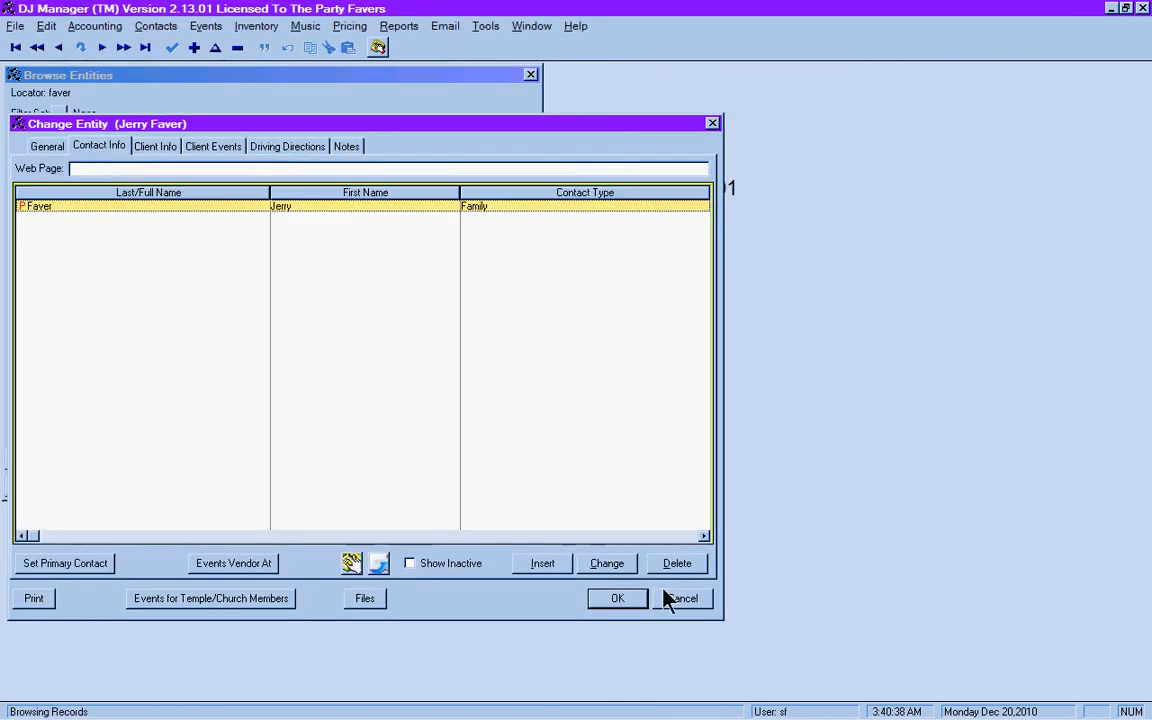
pyautogui.click(607, 563)
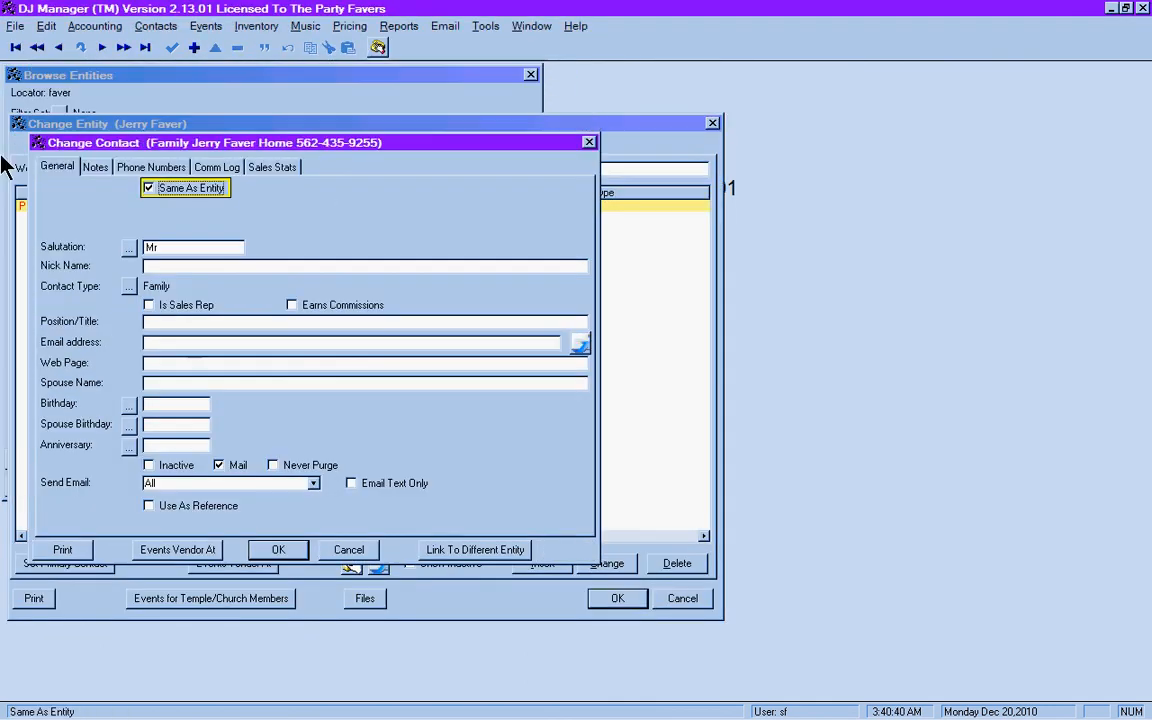
pyautogui.click(150, 167)
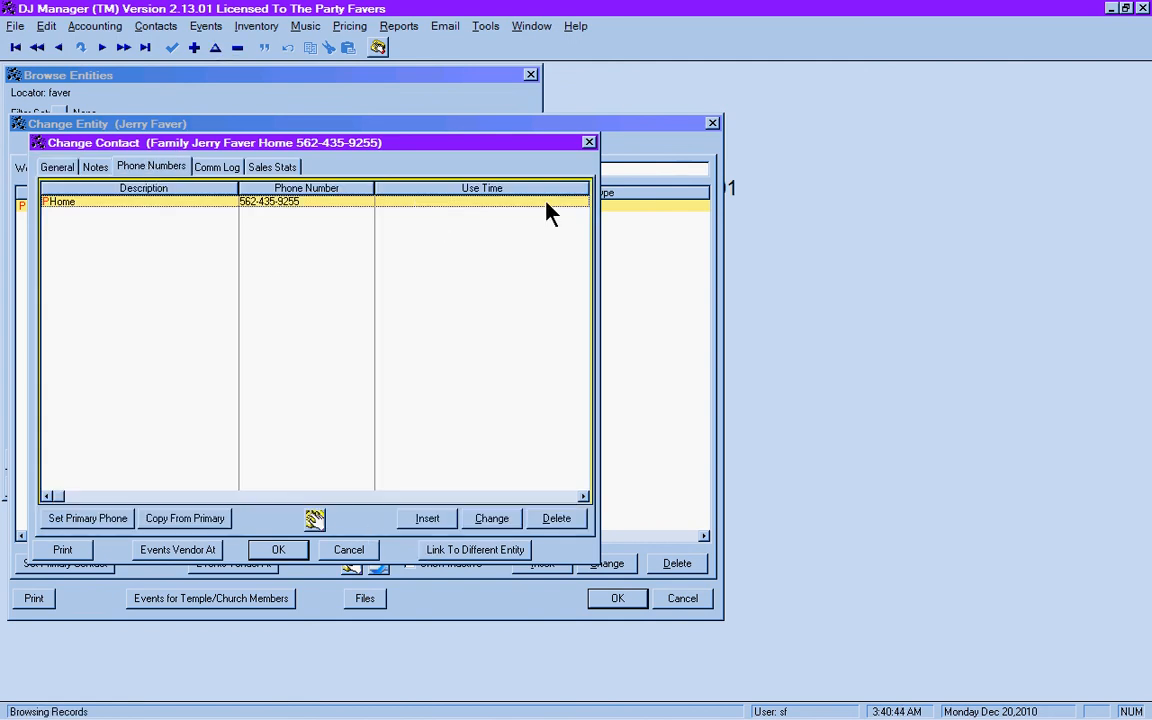
pyautogui.click(491, 518)
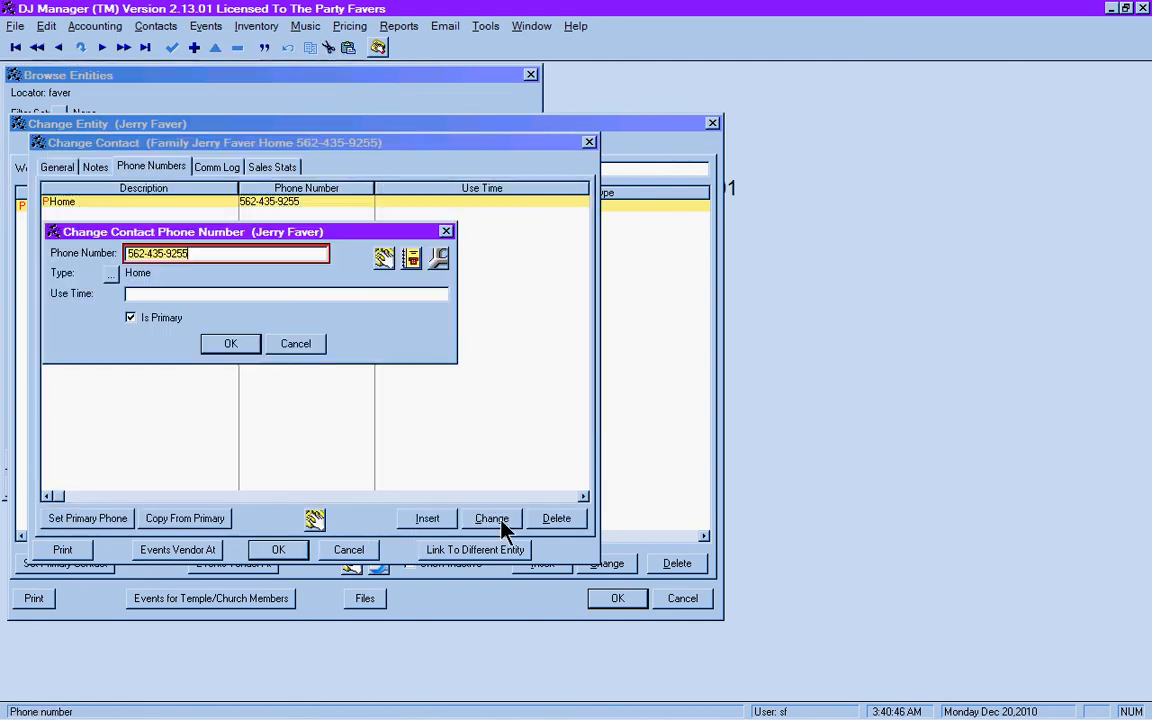
pyautogui.click(171, 294)
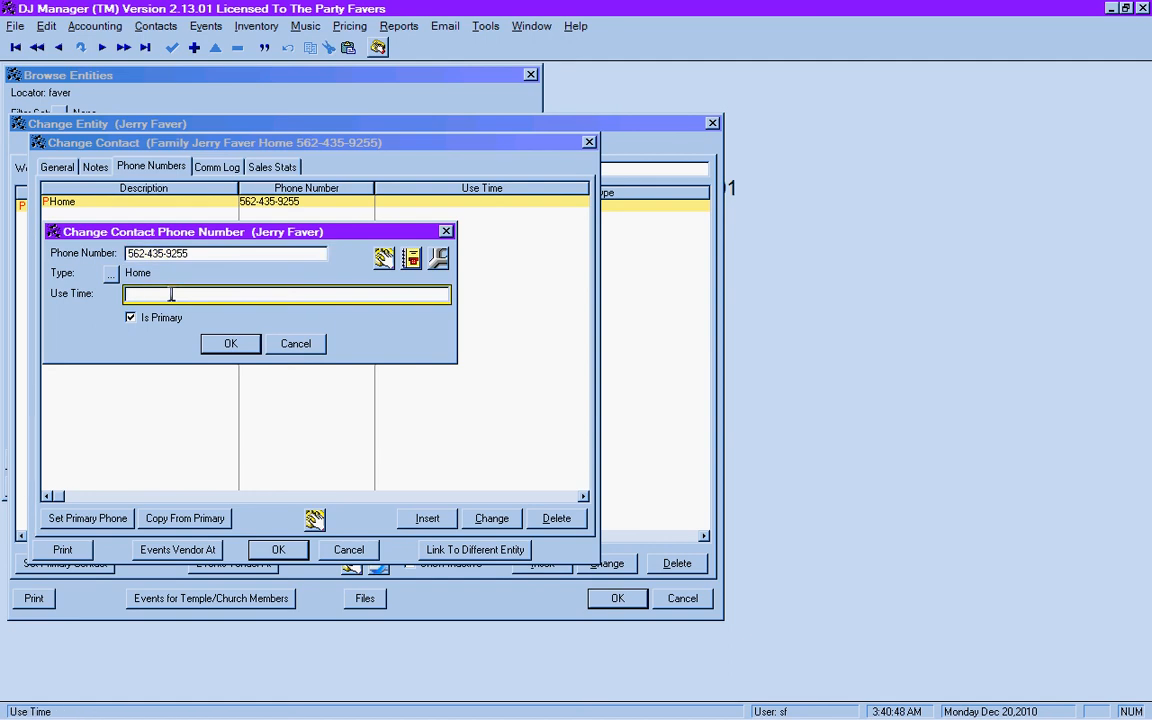
pyautogui.write('Call after 5PM')
pyautogui.write('*')
pyautogui.press('BackSpace')
pyautogui.write('#')
pyautogui.write('11')
pyautogui.press('BackSpace')
pyautogui.press('BackSpace')
pyautogui.press('BackSpace')
# Save the phone number, the contact and the entity record, returning to the entity list
pyautogui.click(231, 343)
pyautogui.click(278, 549)
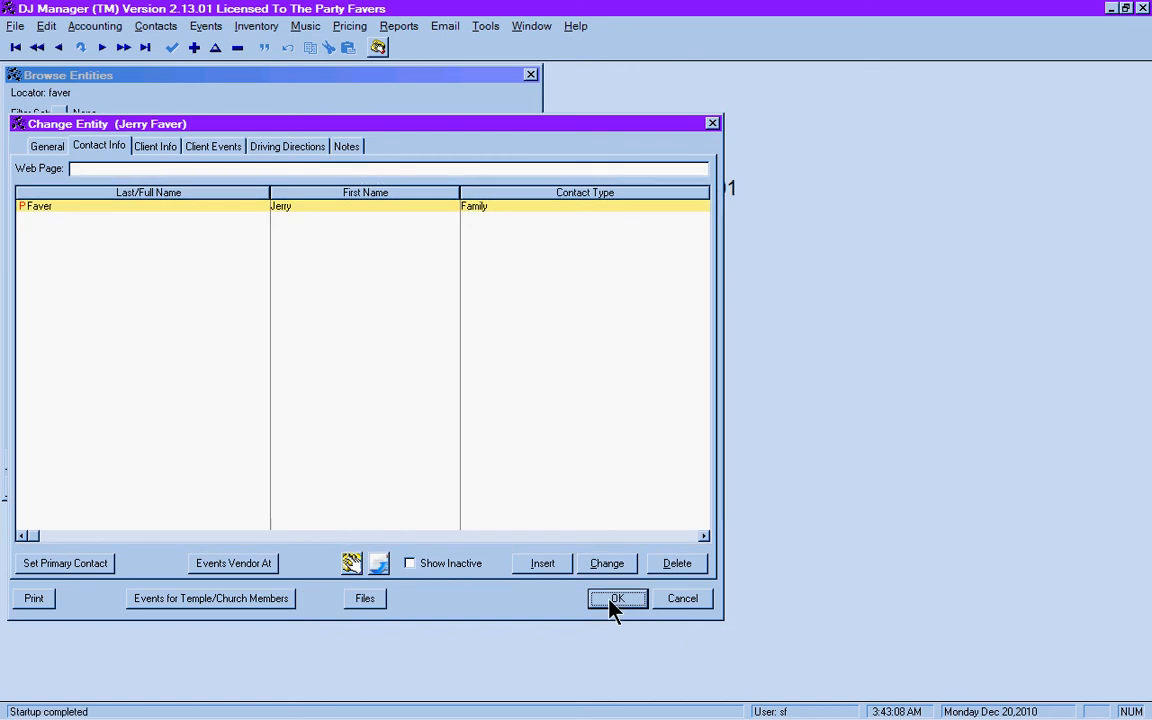
pyautogui.click(614, 600)
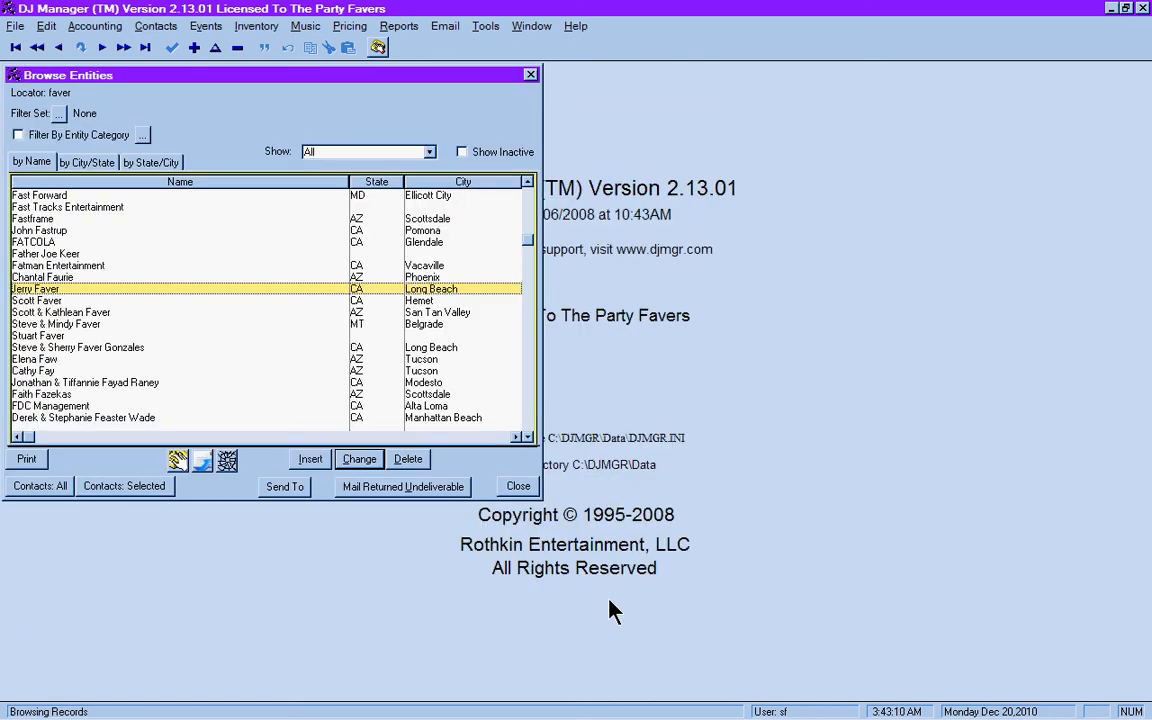